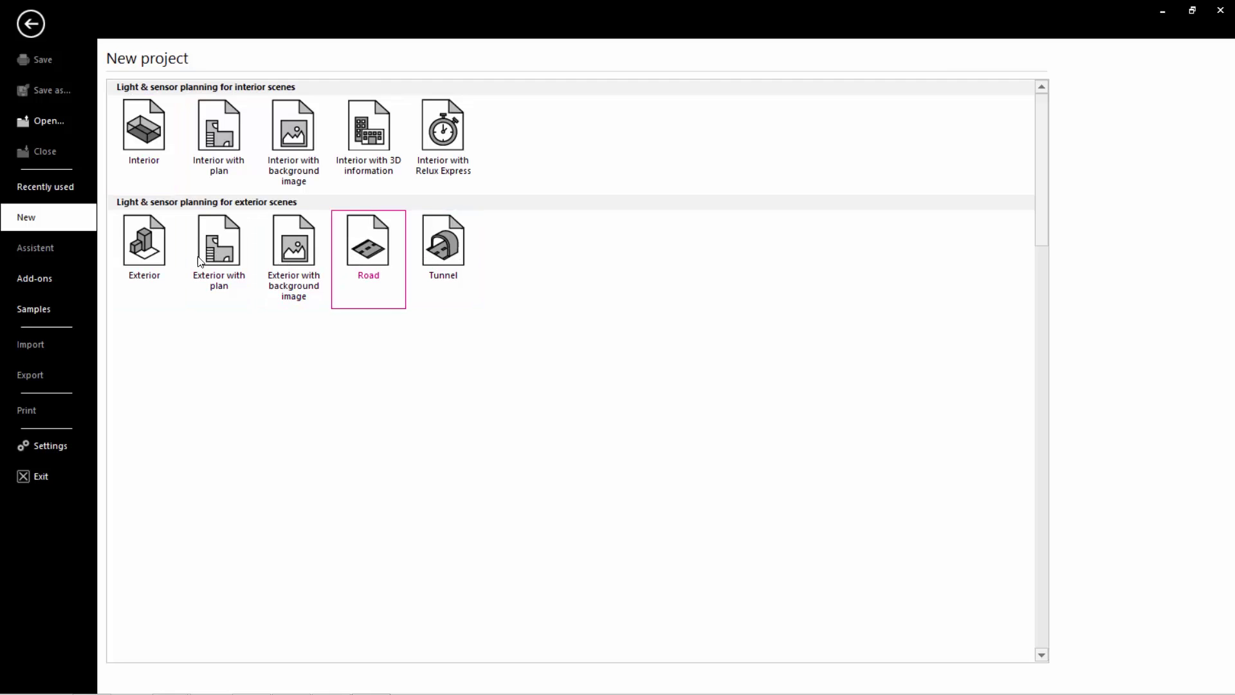
Bring up the recently used projects list from the File backstage's Add-ons area.
click(56, 277)
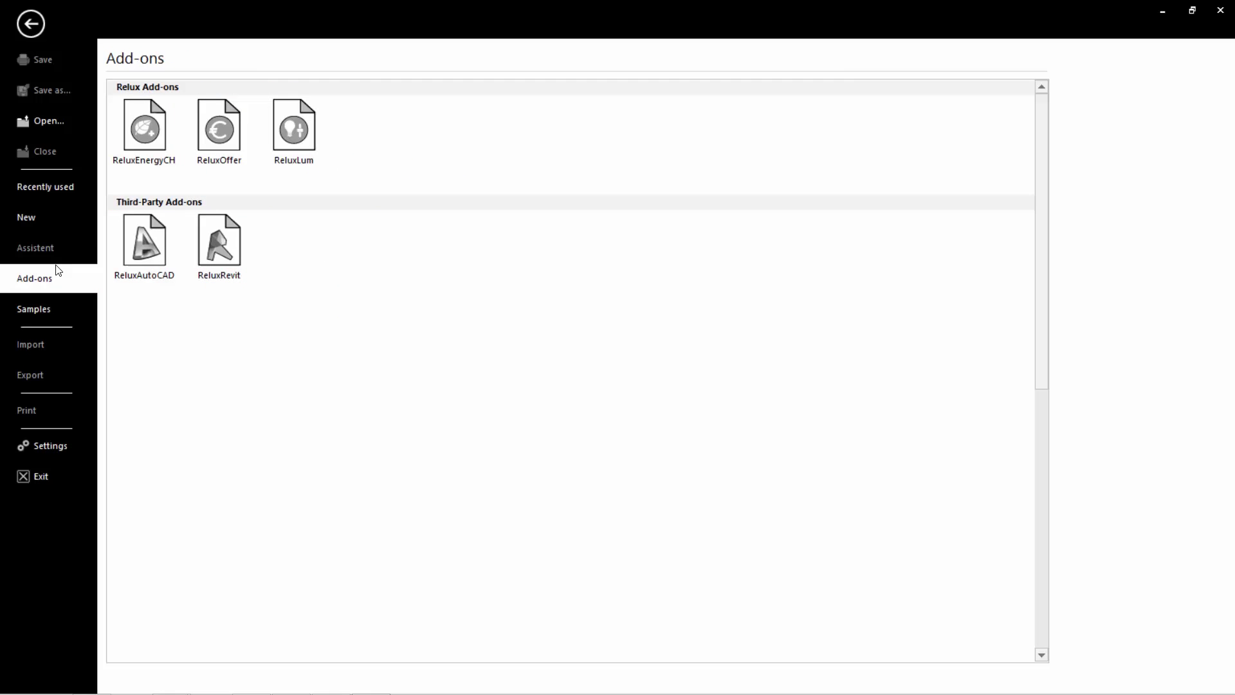
click(51, 186)
Open Relux1.rdf and view its L-shaped room in 3D from a new angle.
click(219, 103)
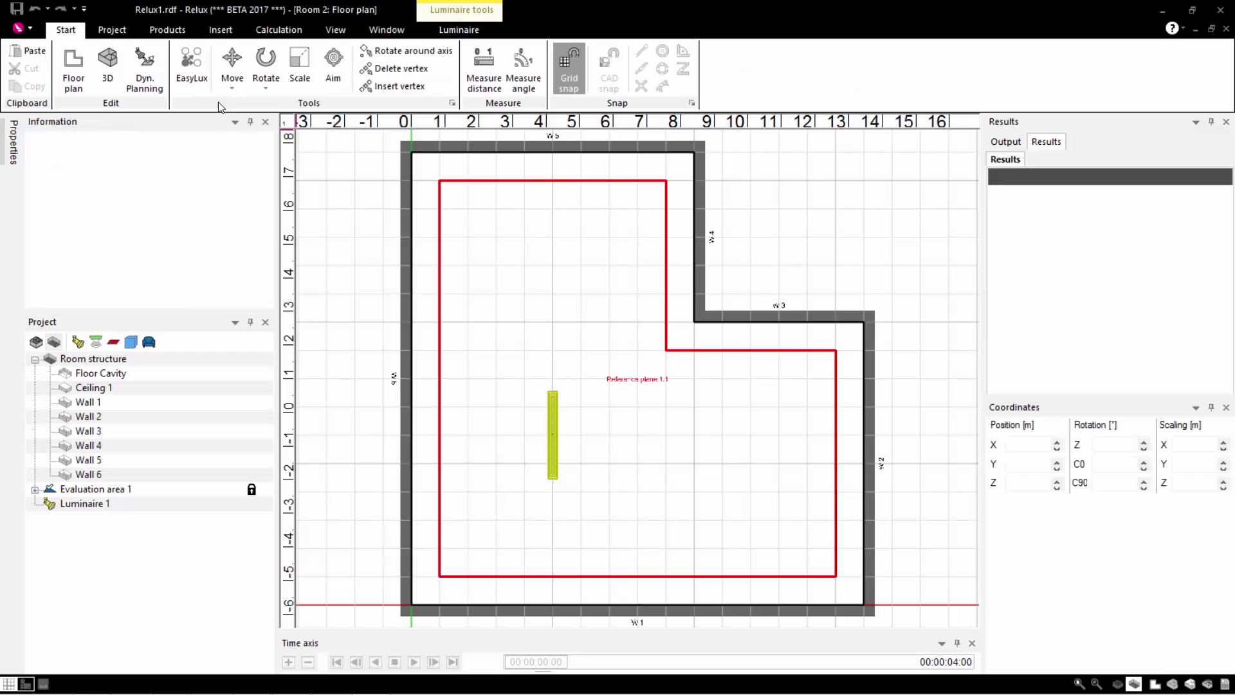
click(107, 64)
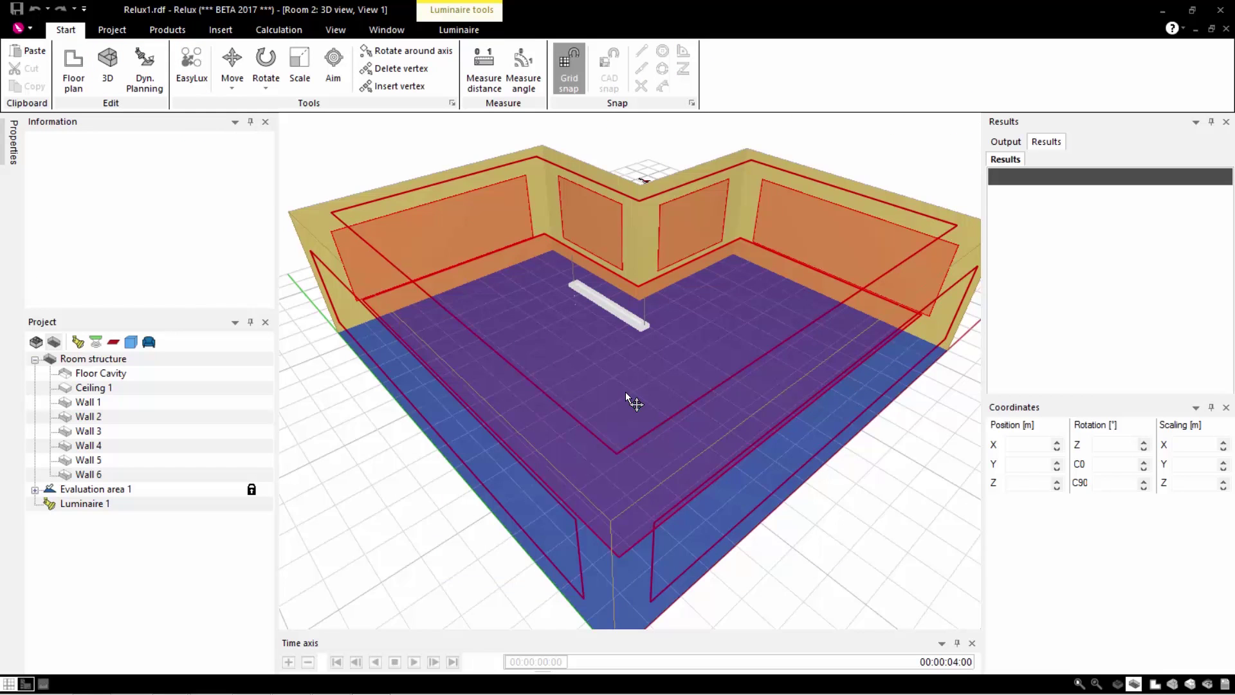
drag(626, 392, 561, 403)
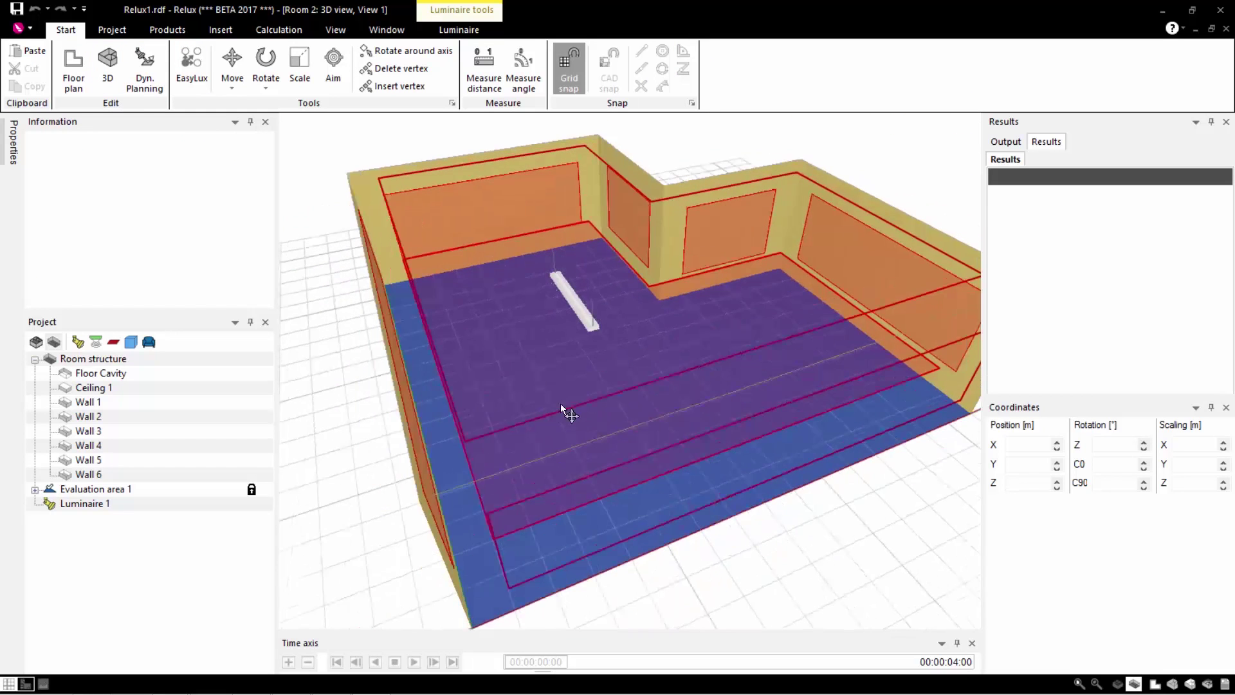
Auto-hide the Results and Coordinates panes to widen the view.
right_click(1114, 124)
click(1136, 188)
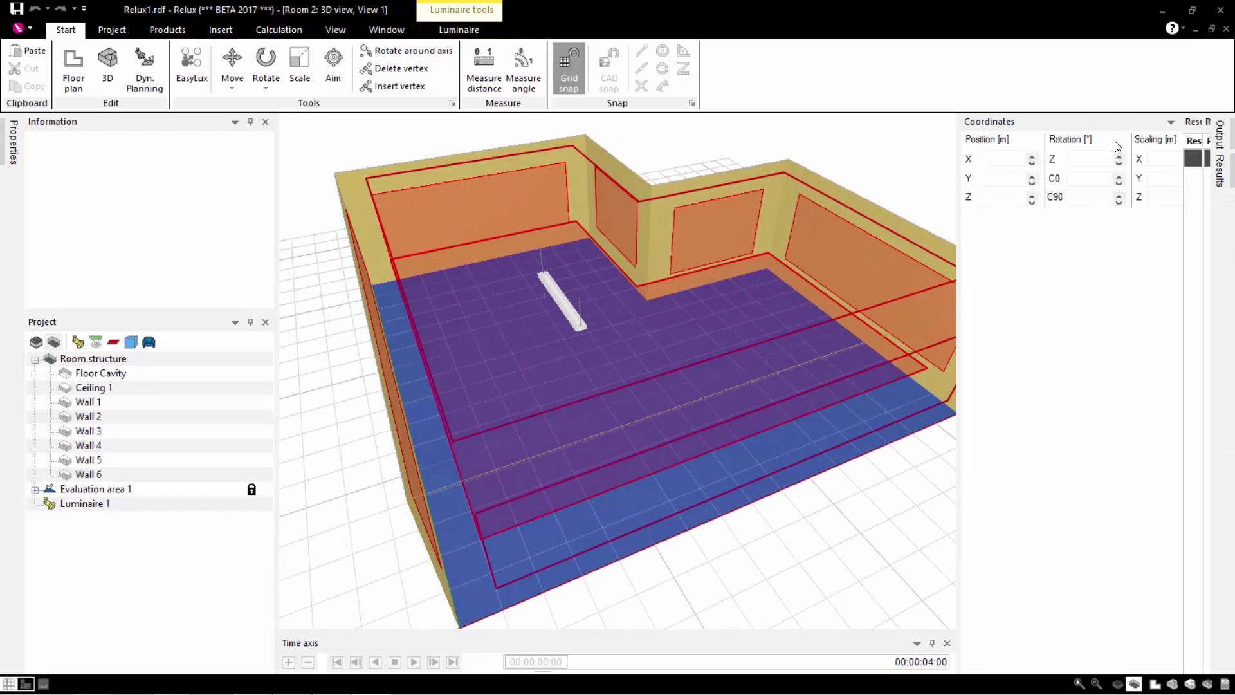
right_click(1103, 123)
click(1136, 187)
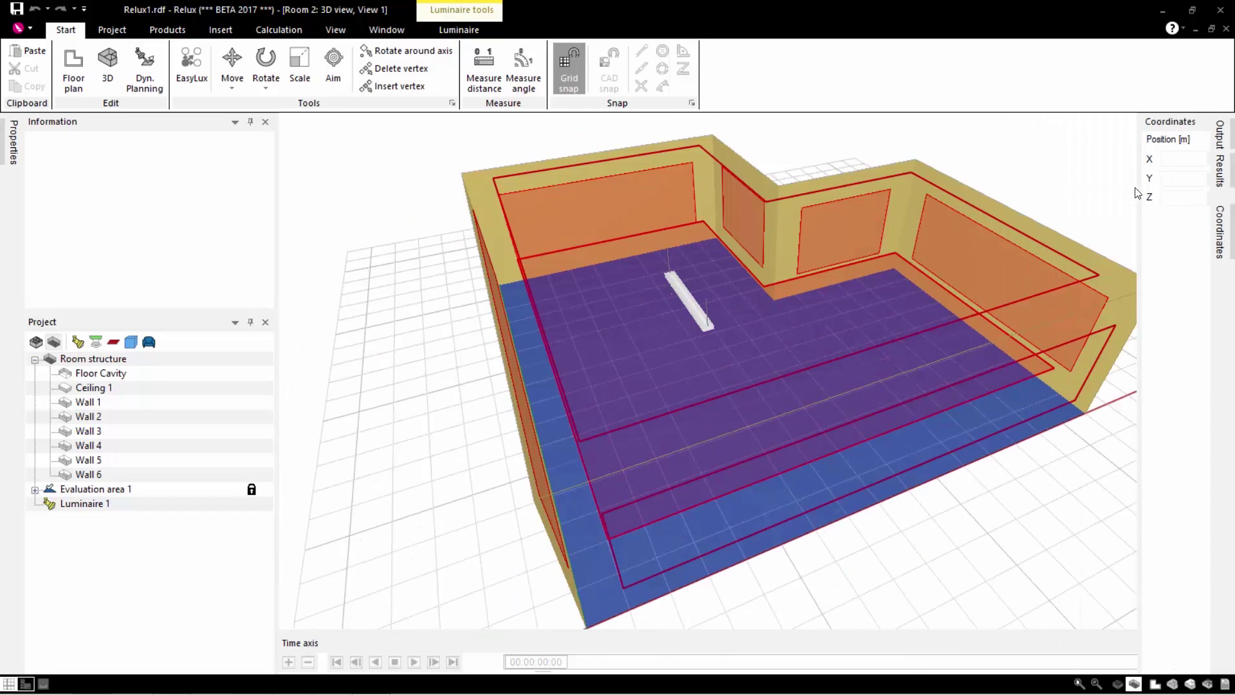
Expand Room 2's result overview in the Output tree.
mouse_move(1231, 147)
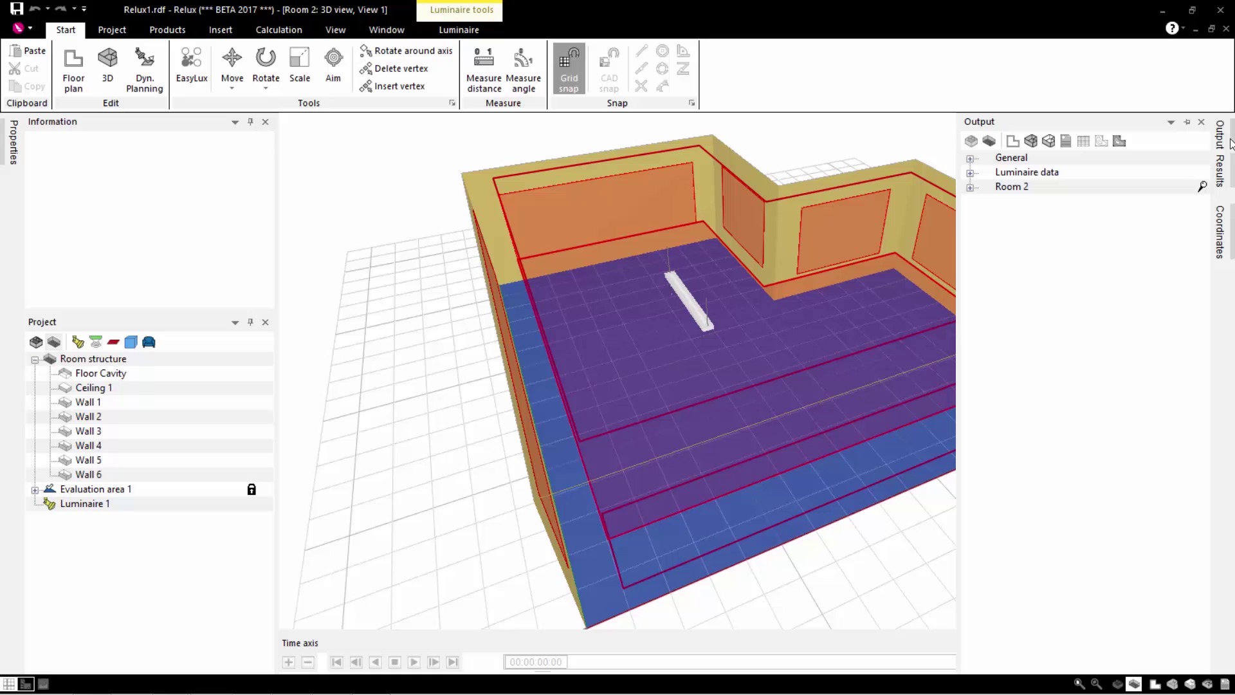
click(970, 186)
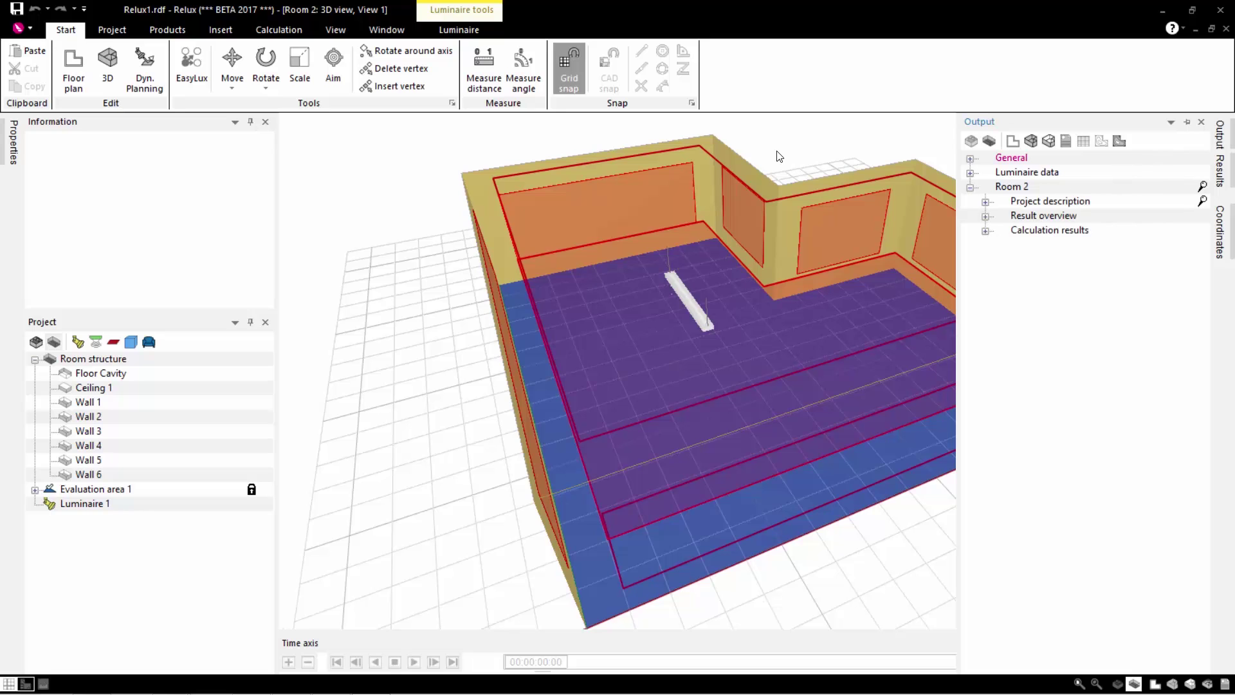
click(985, 216)
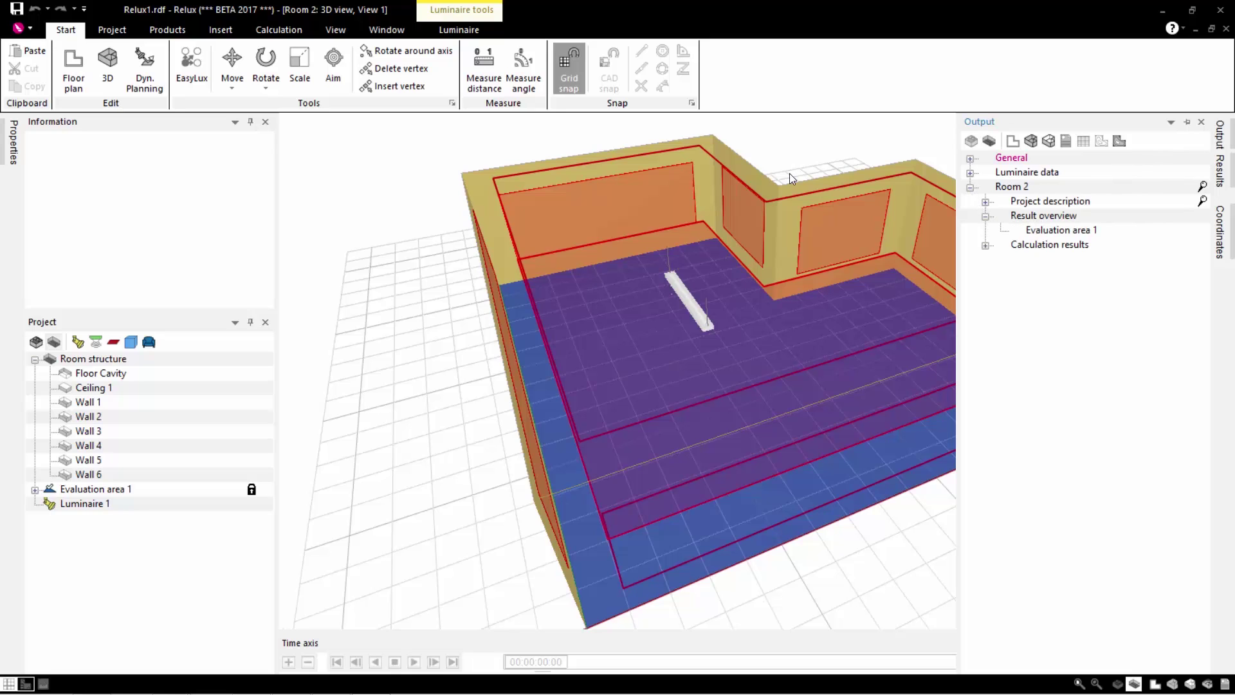
Open Evaluation area 1's result overview and bring the roundabout 3D view up close.
double_click(1044, 231)
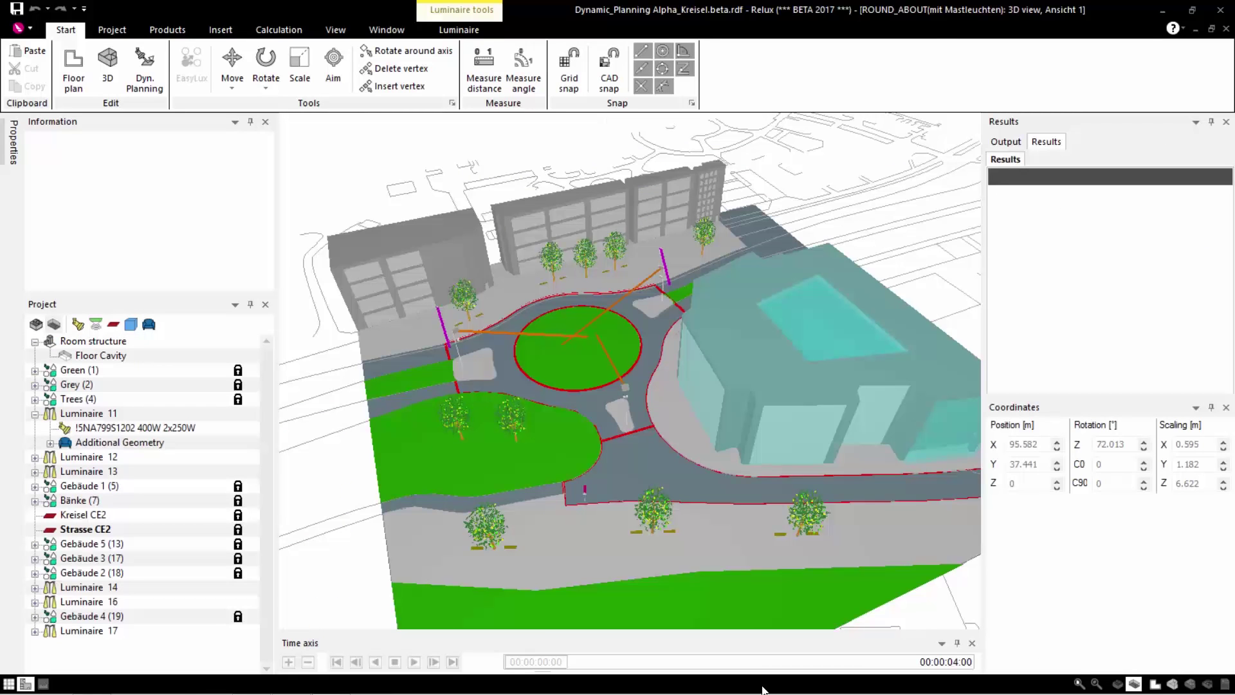
drag(648, 579, 696, 529)
scroll(696, 529, up, 3)
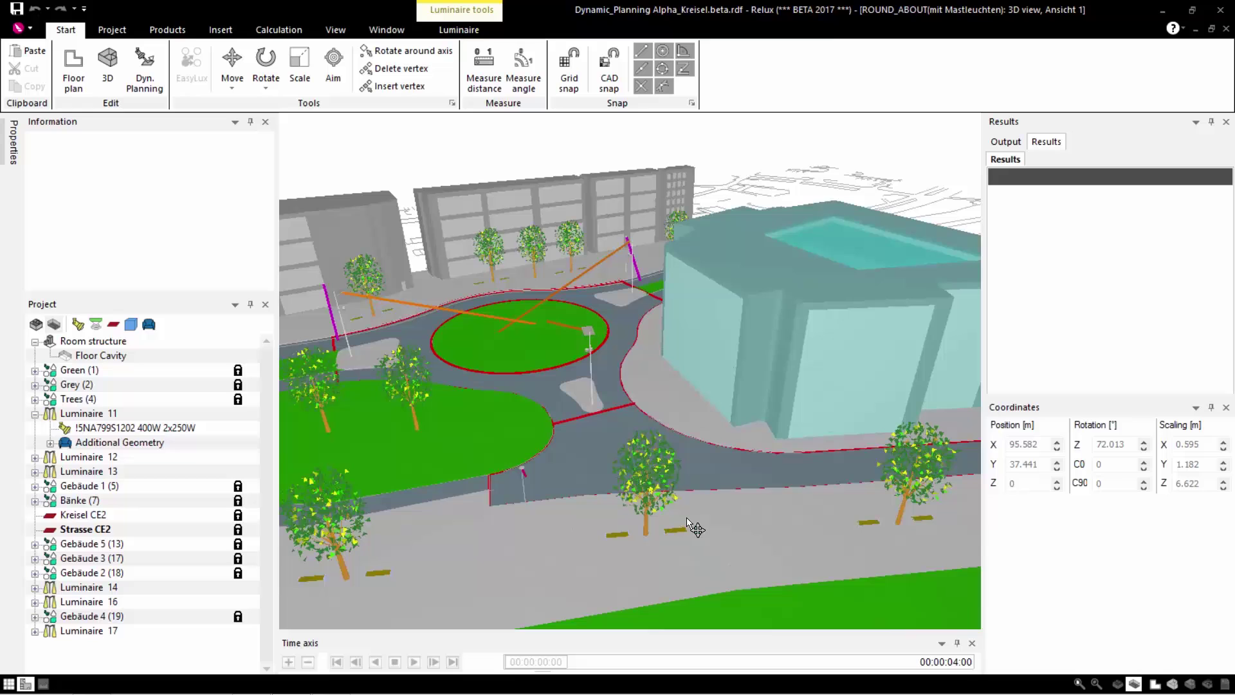
Inspect Luminaires 12 and 17 with the light distribution curve shown.
click(589, 332)
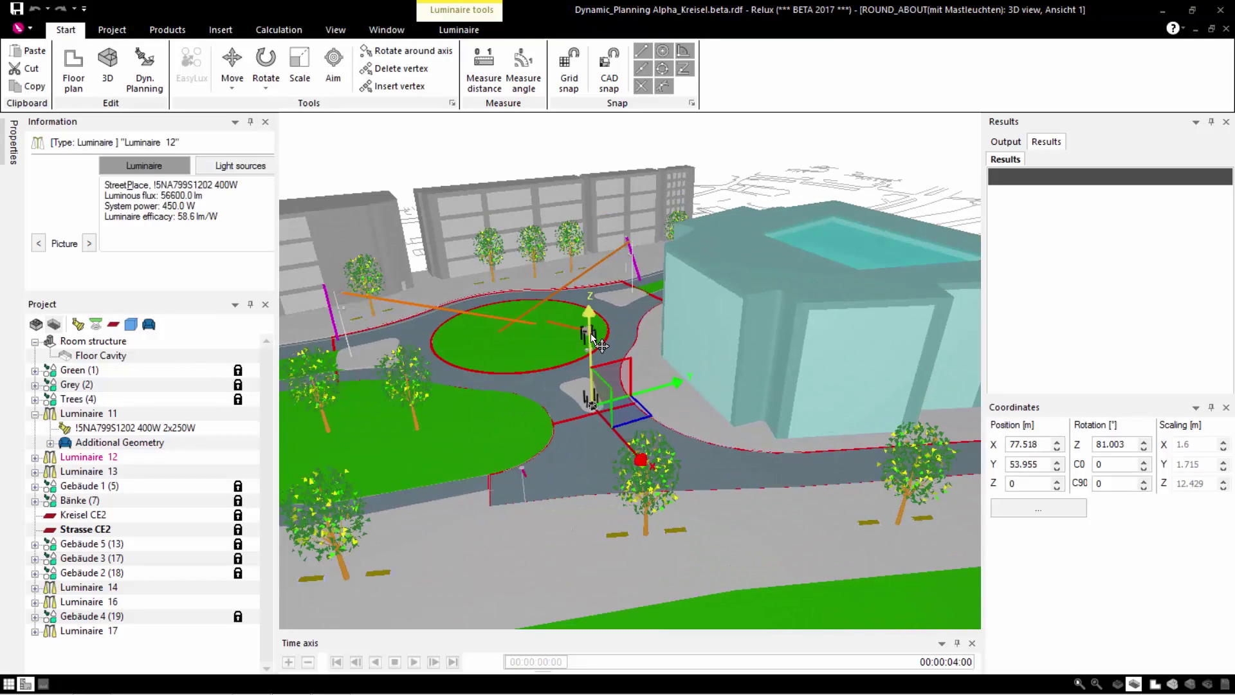
click(89, 243)
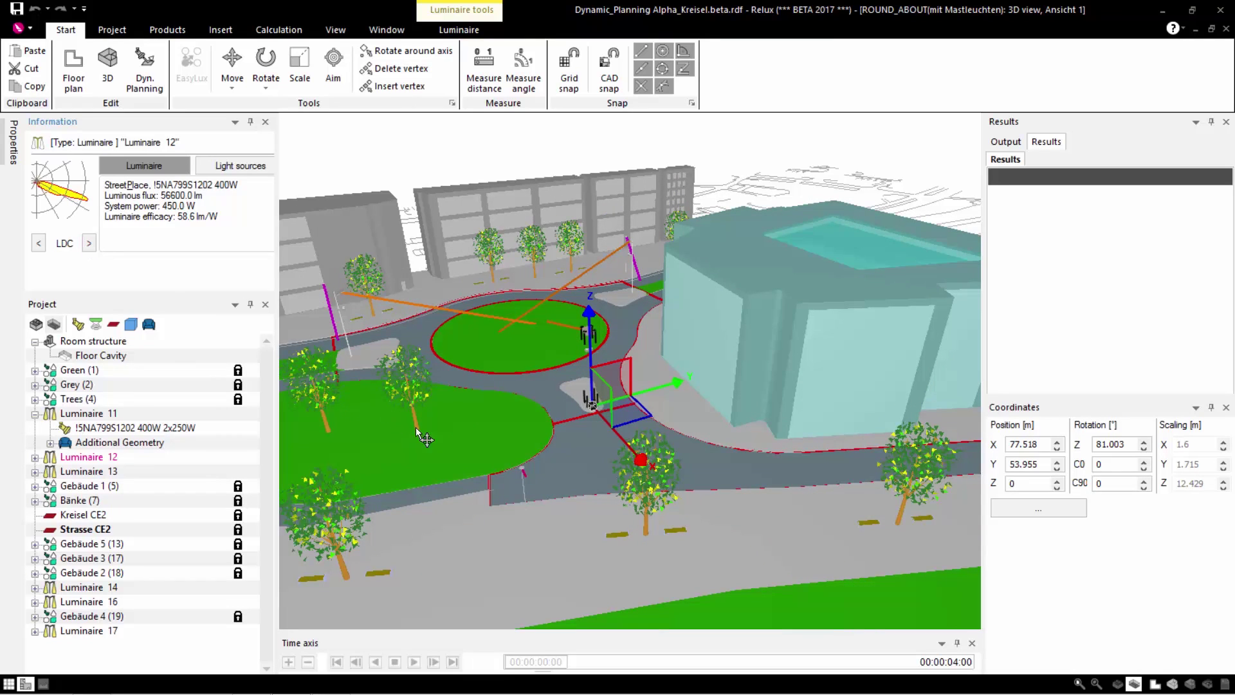
click(524, 497)
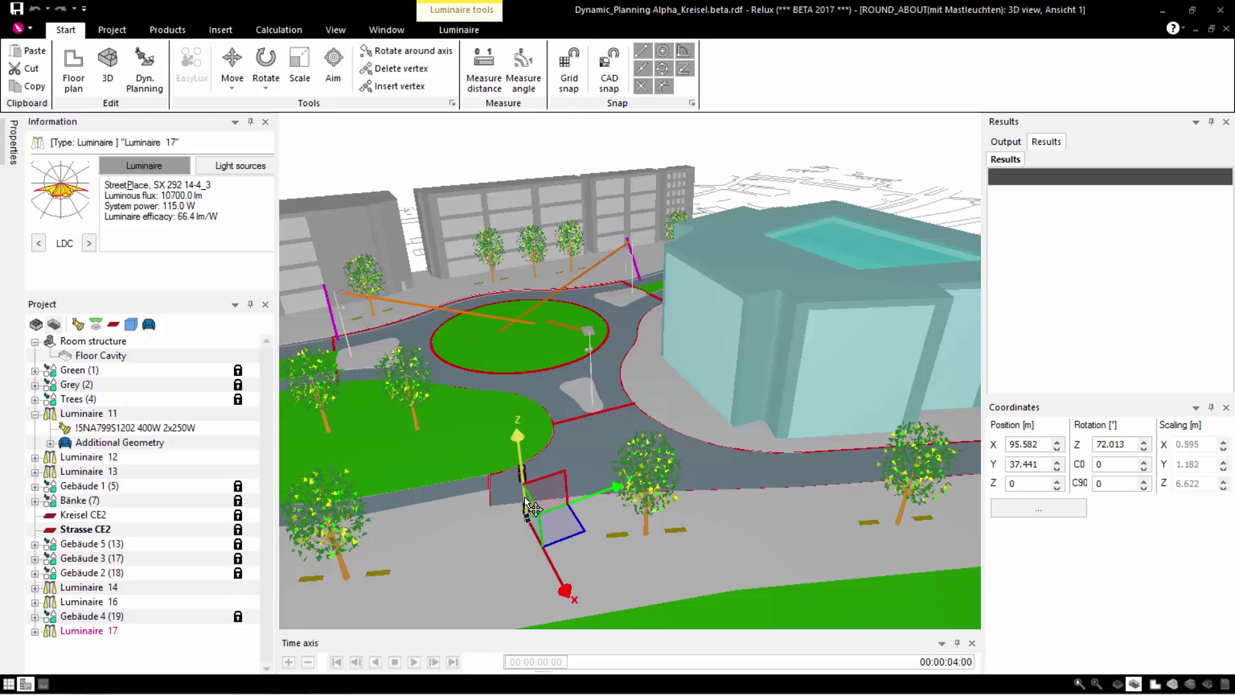
click(64, 30)
Run dynamic planning, copy Luminaire 17 along the road, and check Kreisel CE2 and Strasse CE2 results.
click(149, 85)
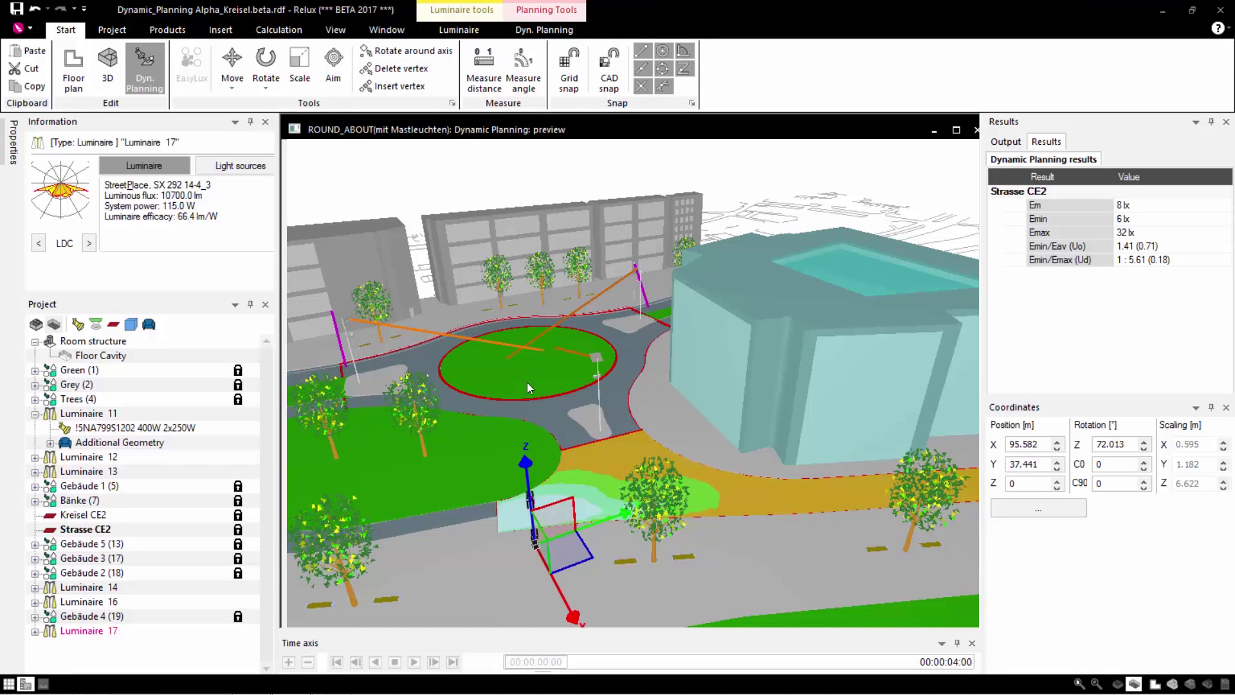
ctrl+drag(547, 511, 926, 543)
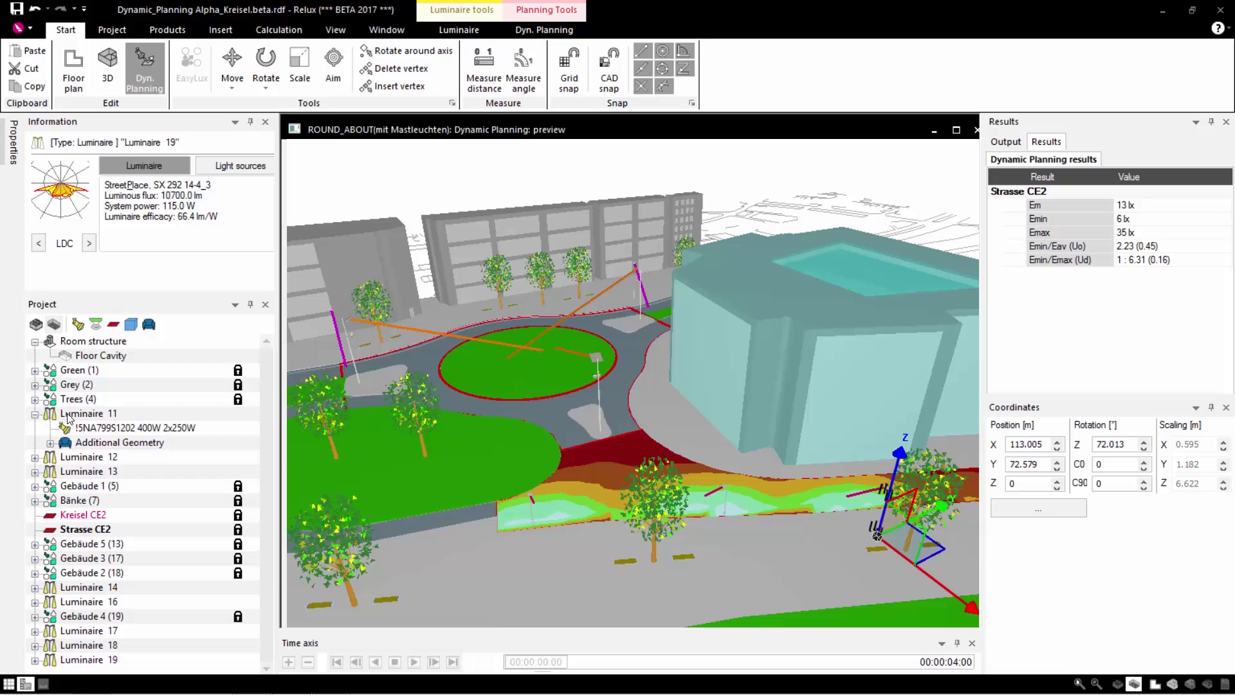
click(87, 516)
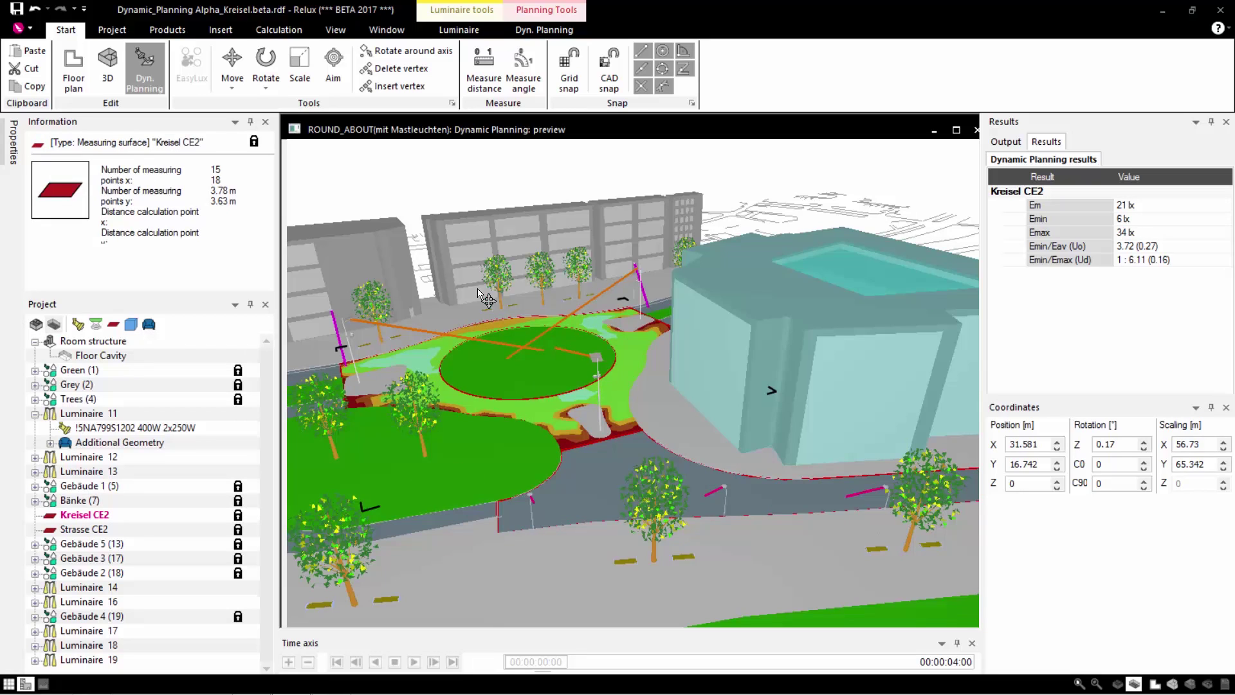
click(597, 379)
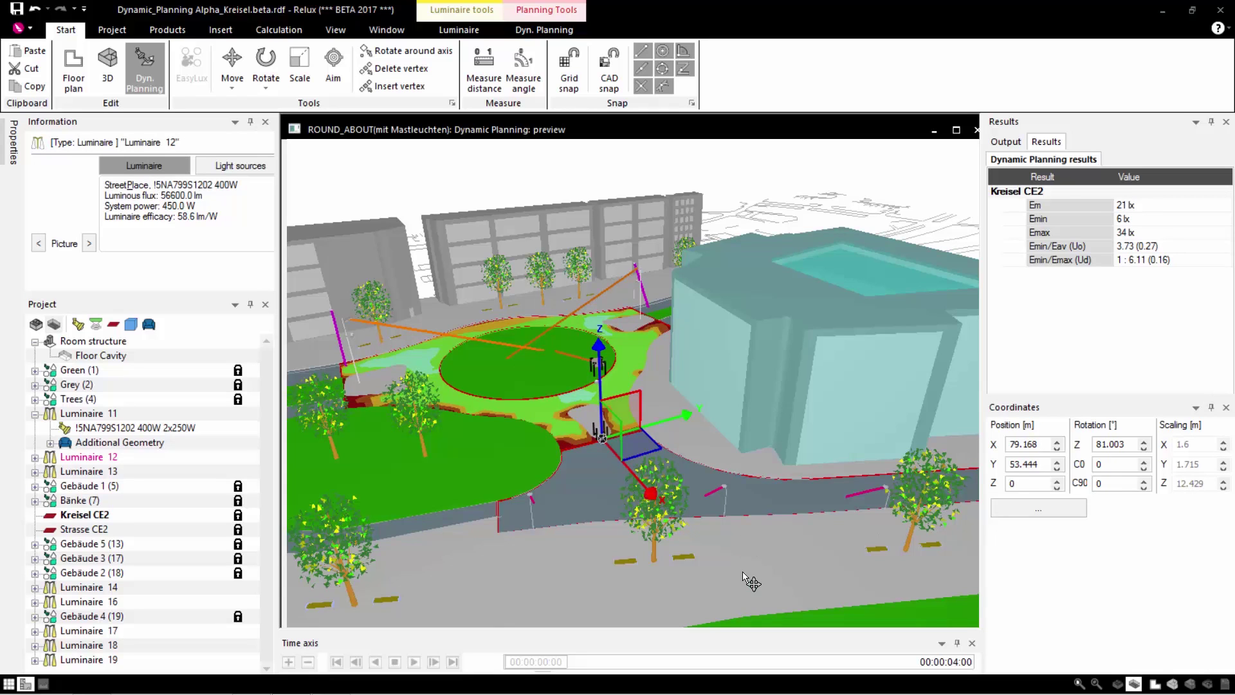
click(84, 529)
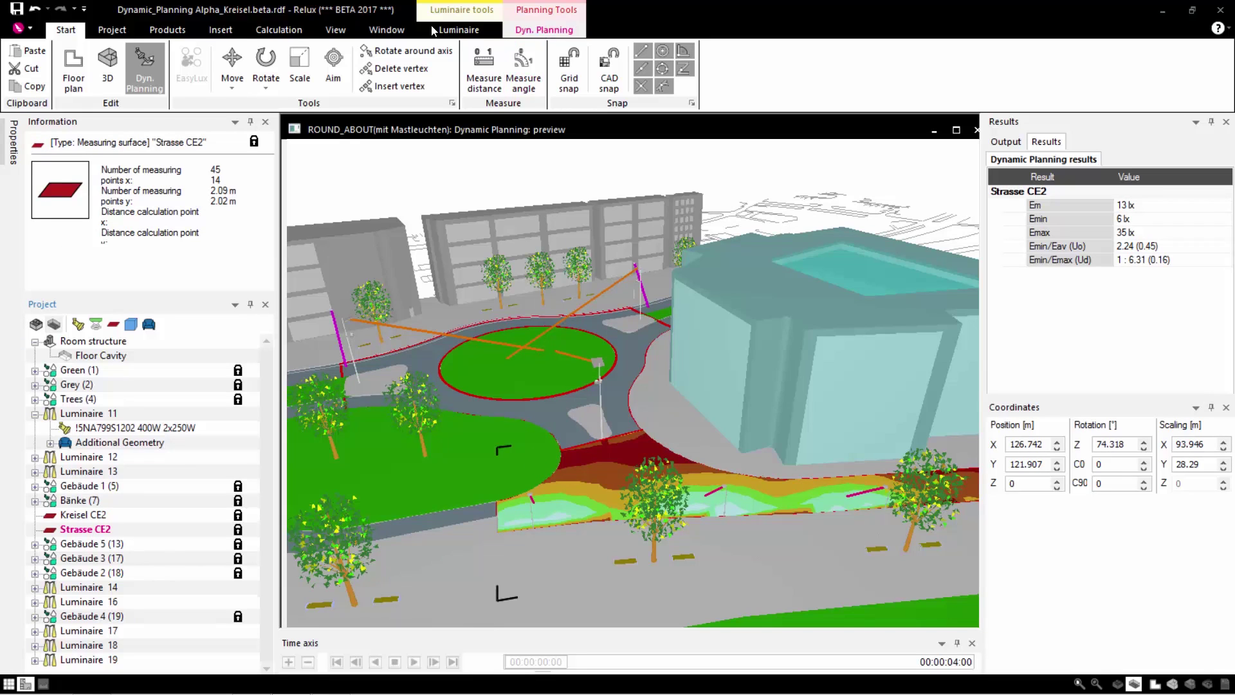
Render the roundabout as a night-time 3D luminance view seen from street level.
click(543, 30)
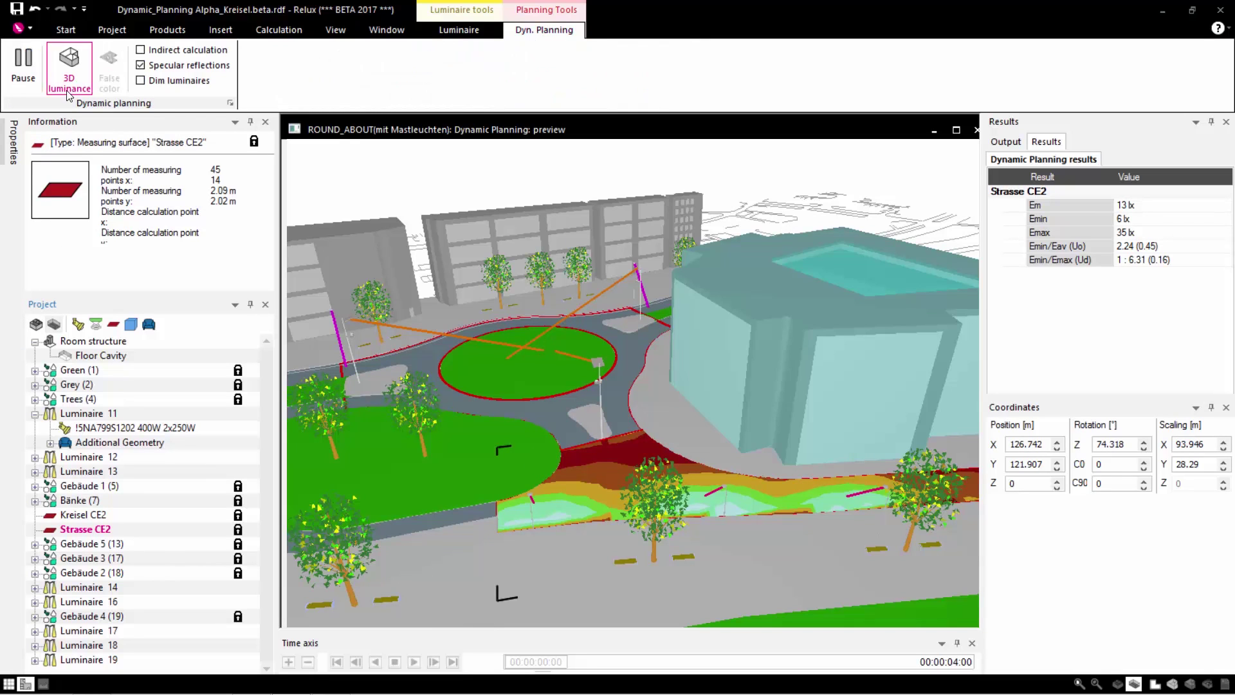
click(57, 63)
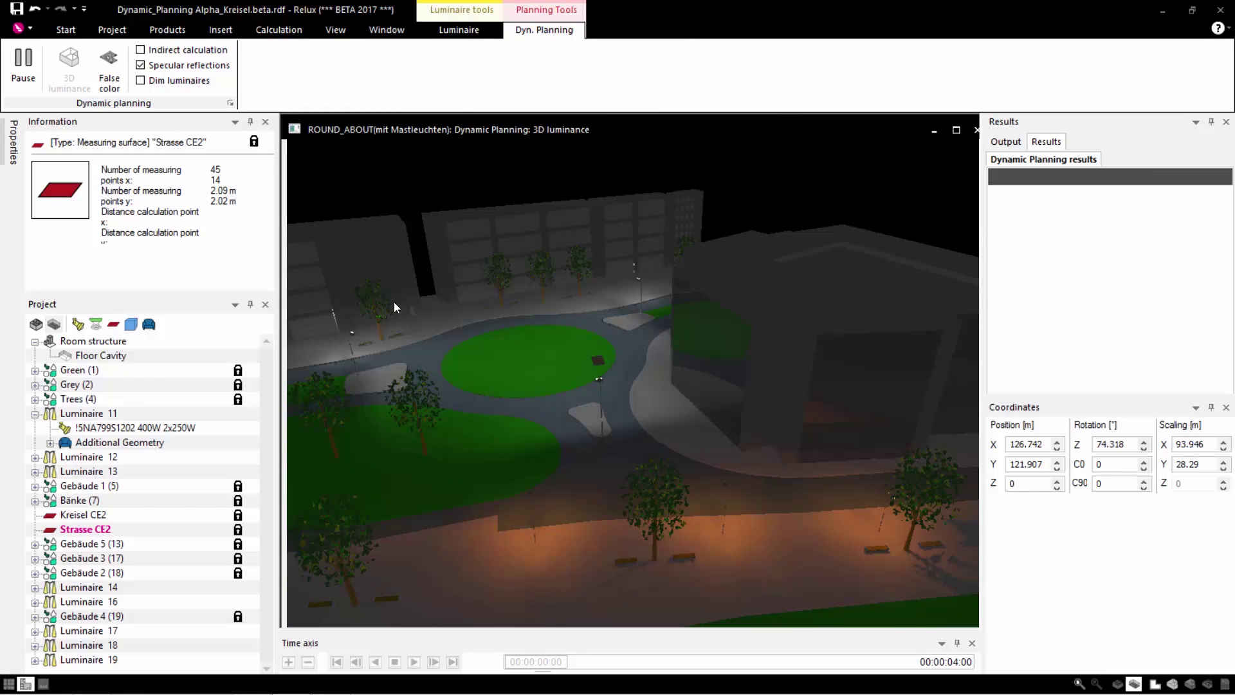
drag(557, 504, 639, 593)
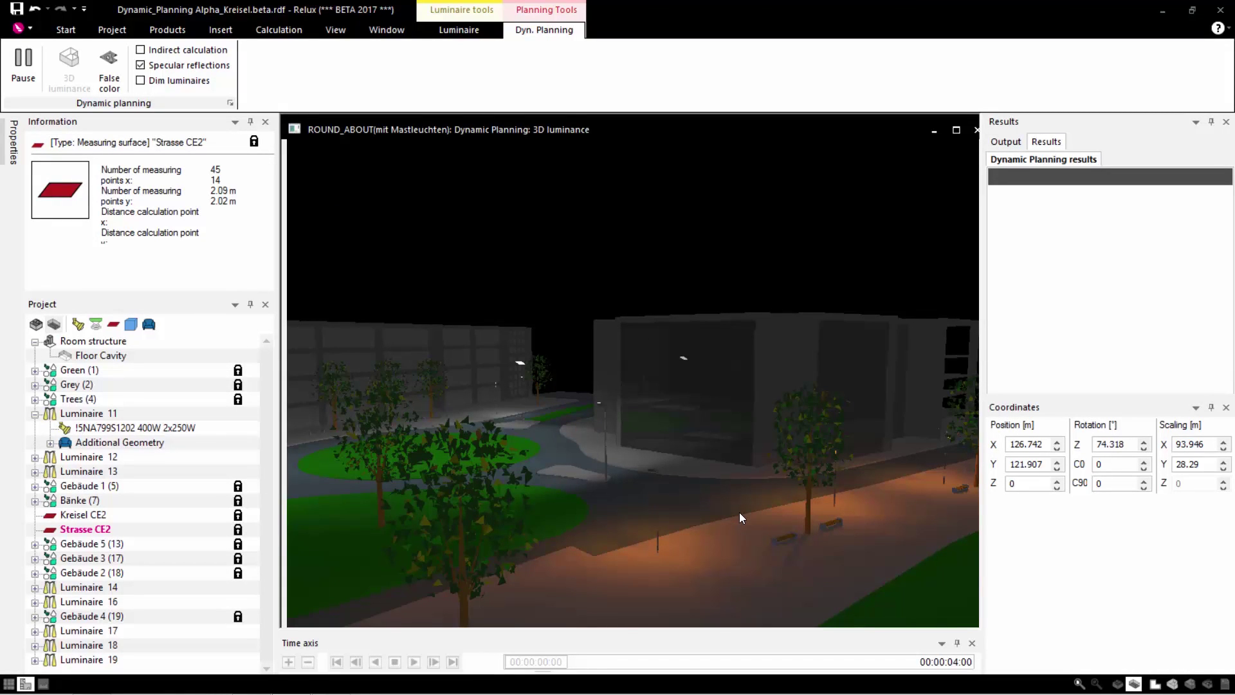
click(66, 30)
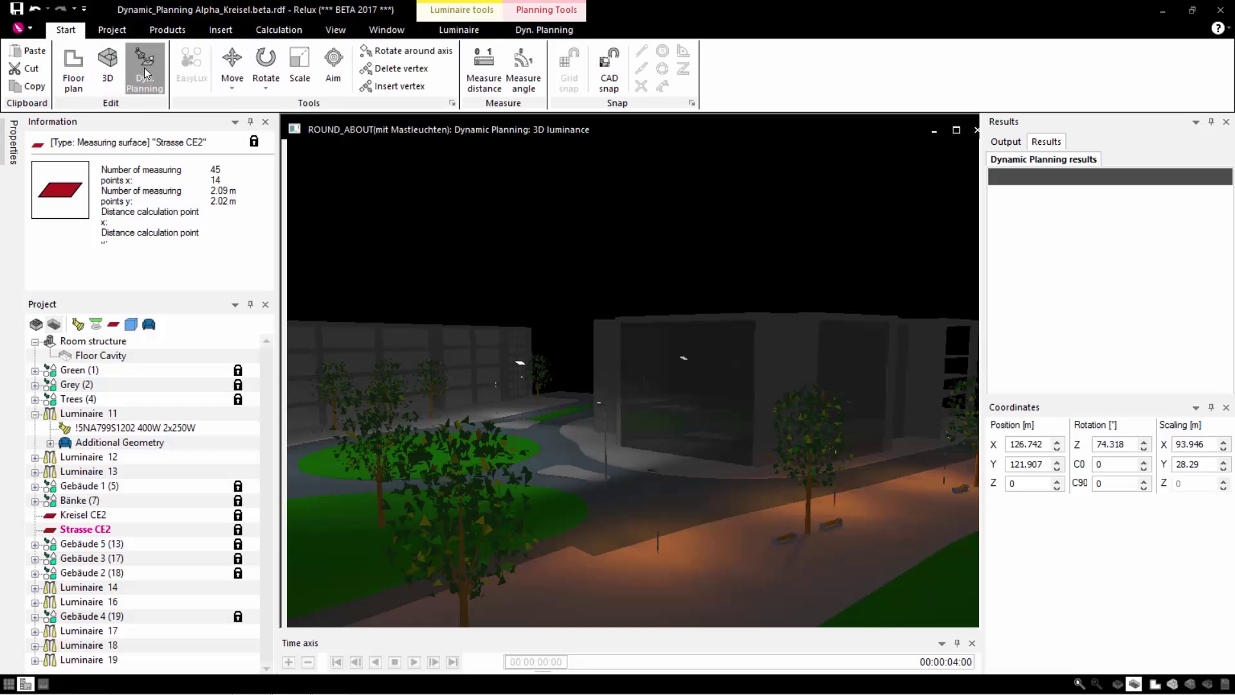
click(126, 59)
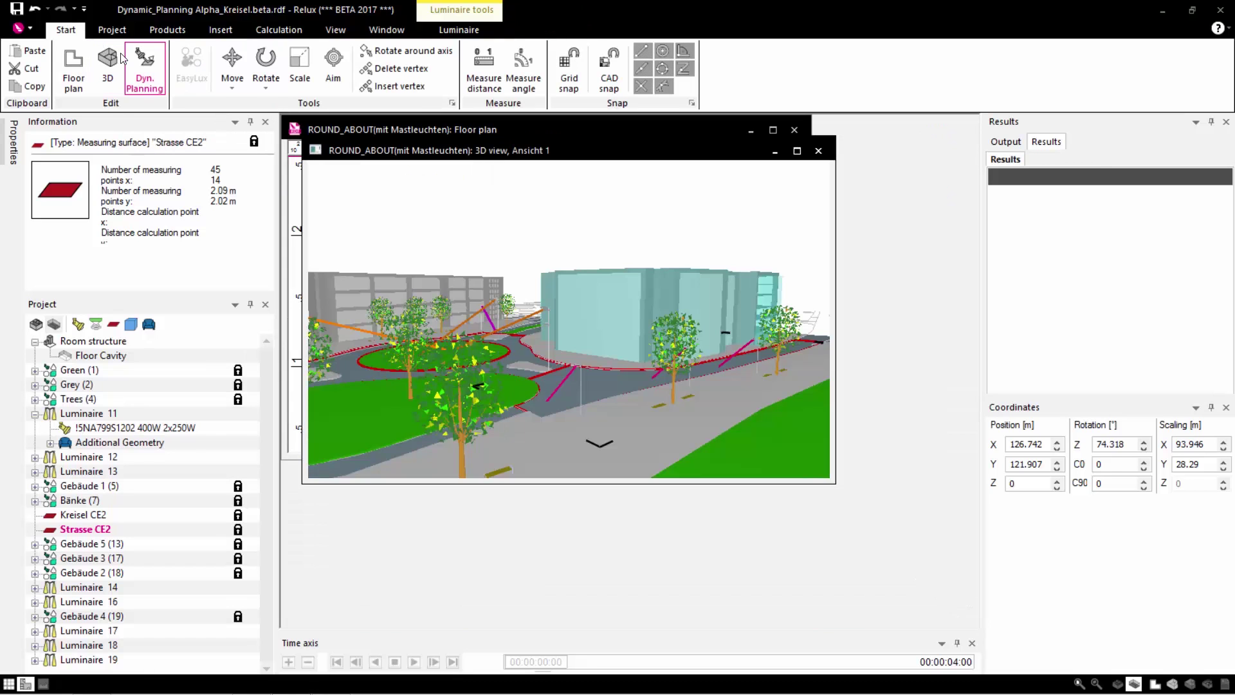
click(167, 30)
click(77, 82)
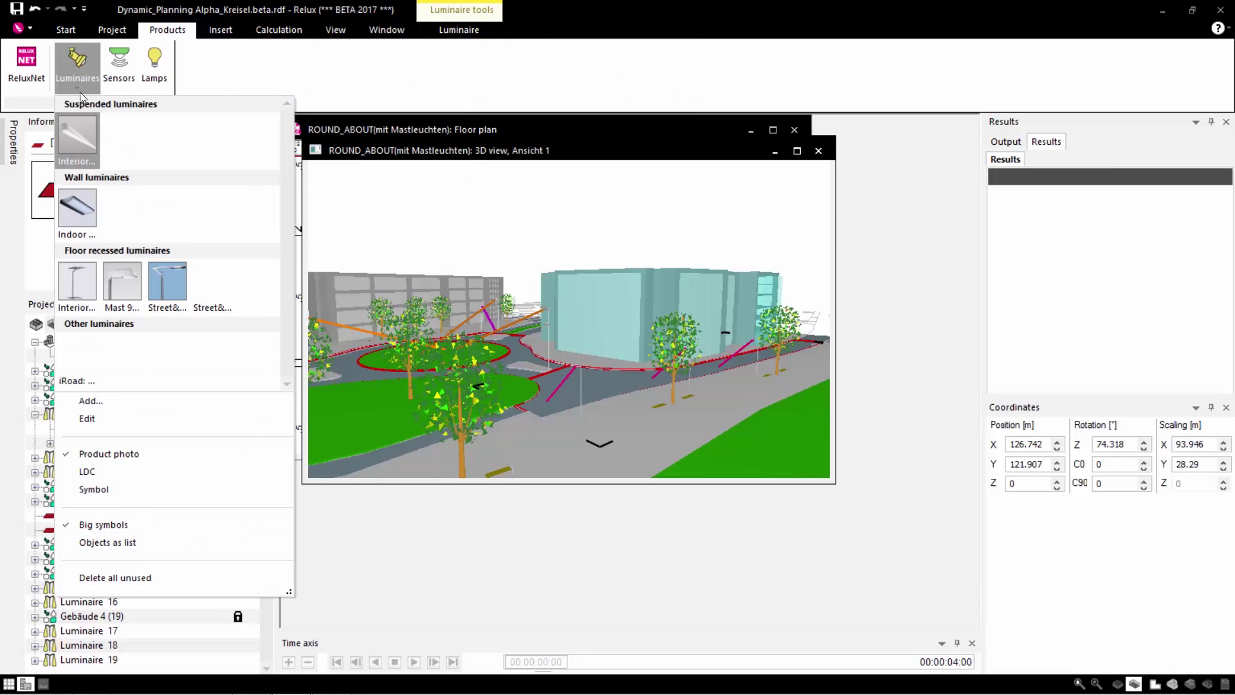
click(100, 419)
click(371, 327)
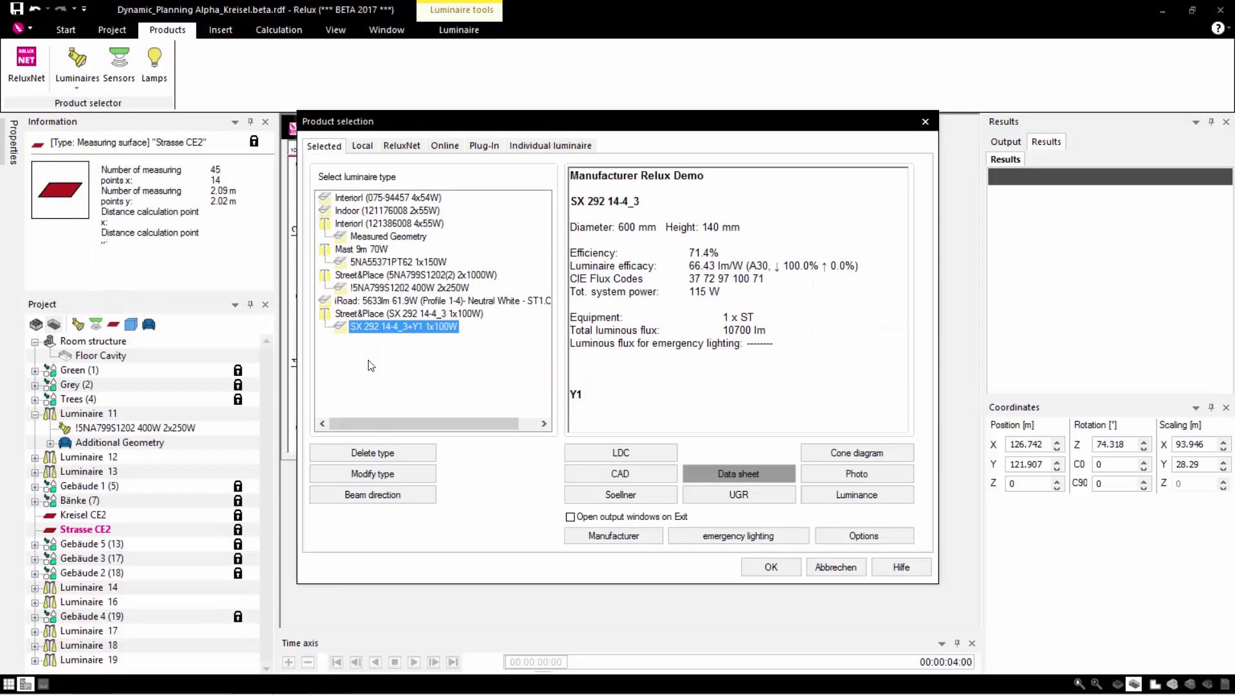
click(378, 473)
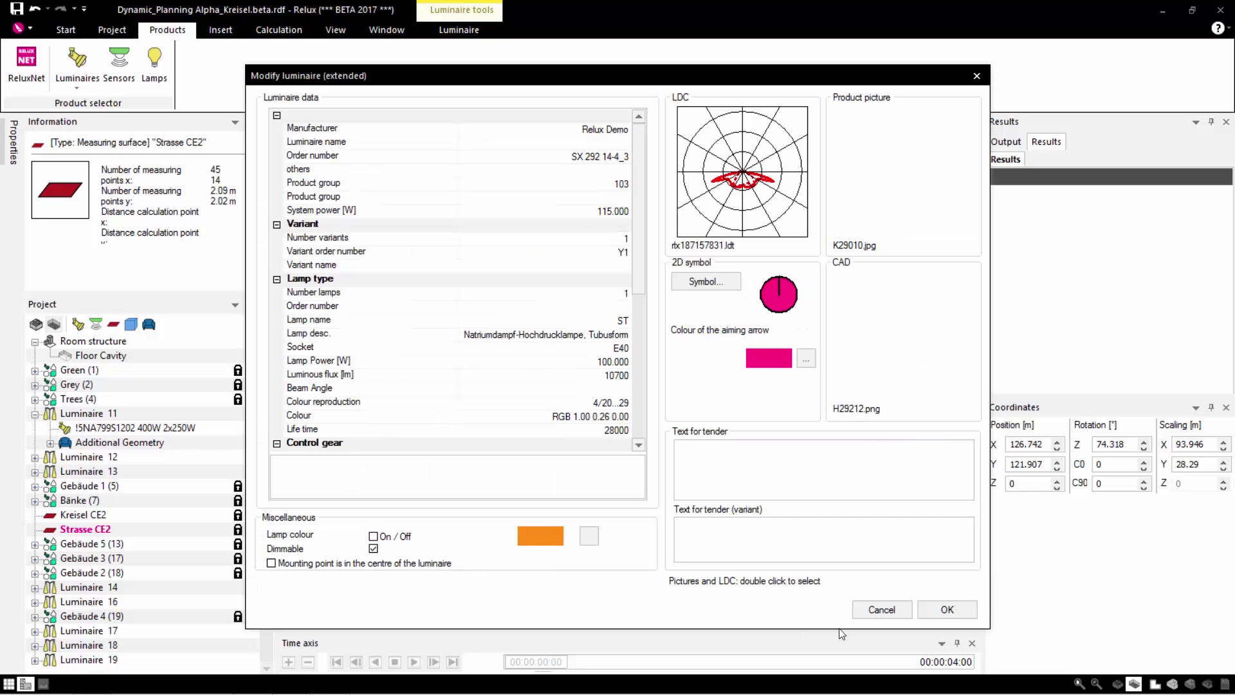
click(947, 609)
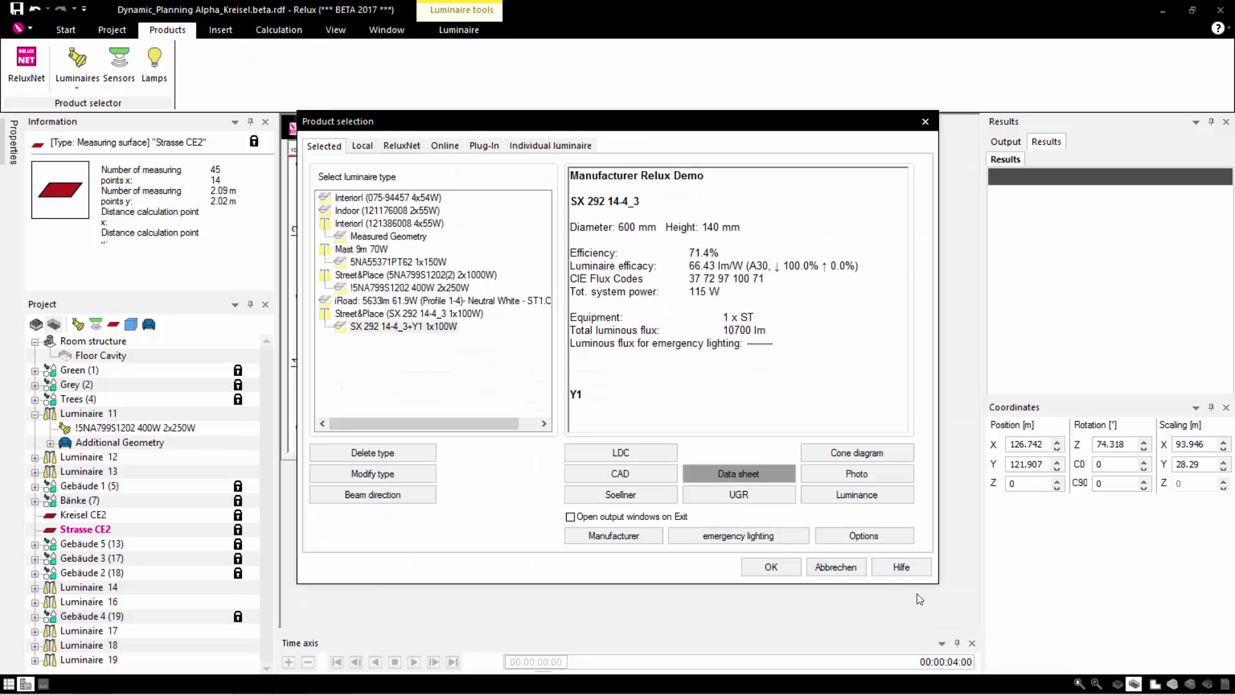
click(771, 567)
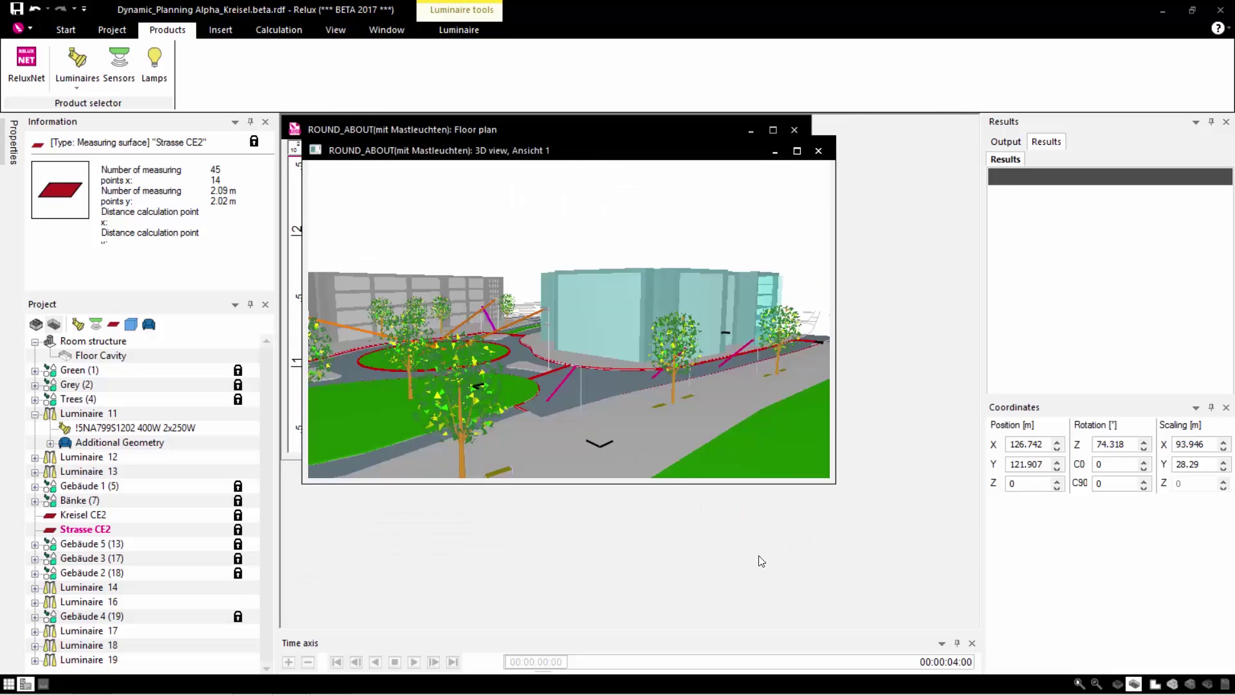
Restart the Dynamic Planning preview and bring up its options.
click(67, 34)
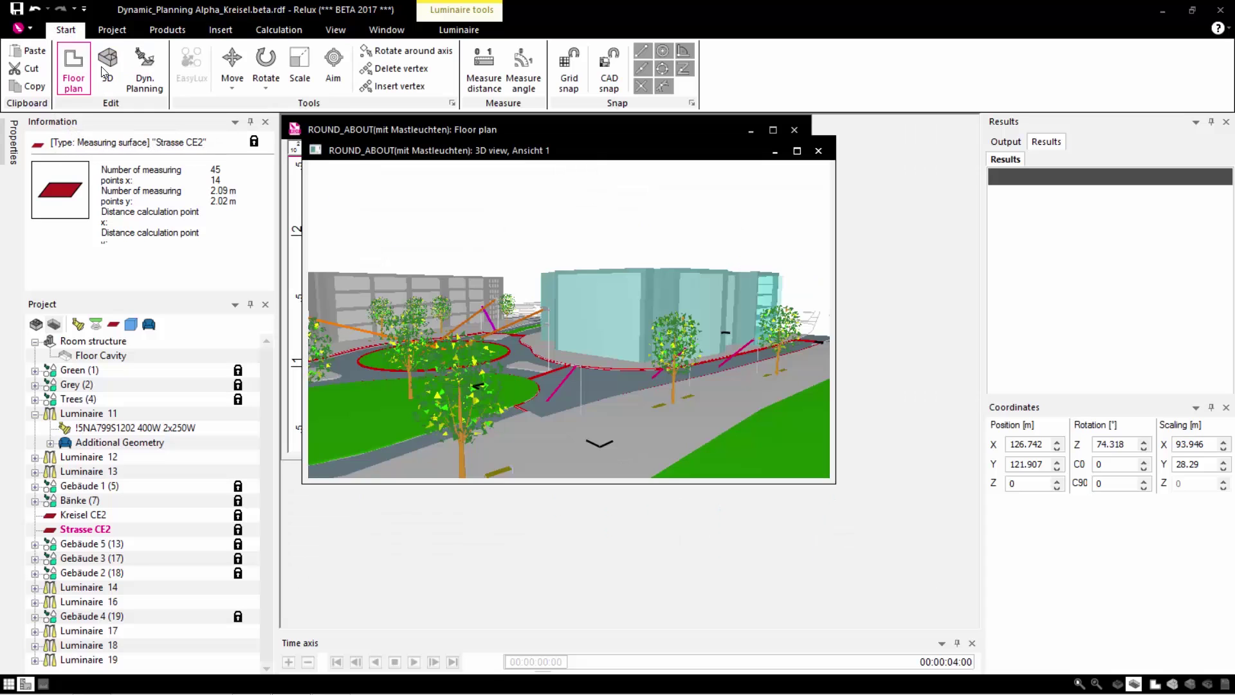
click(144, 70)
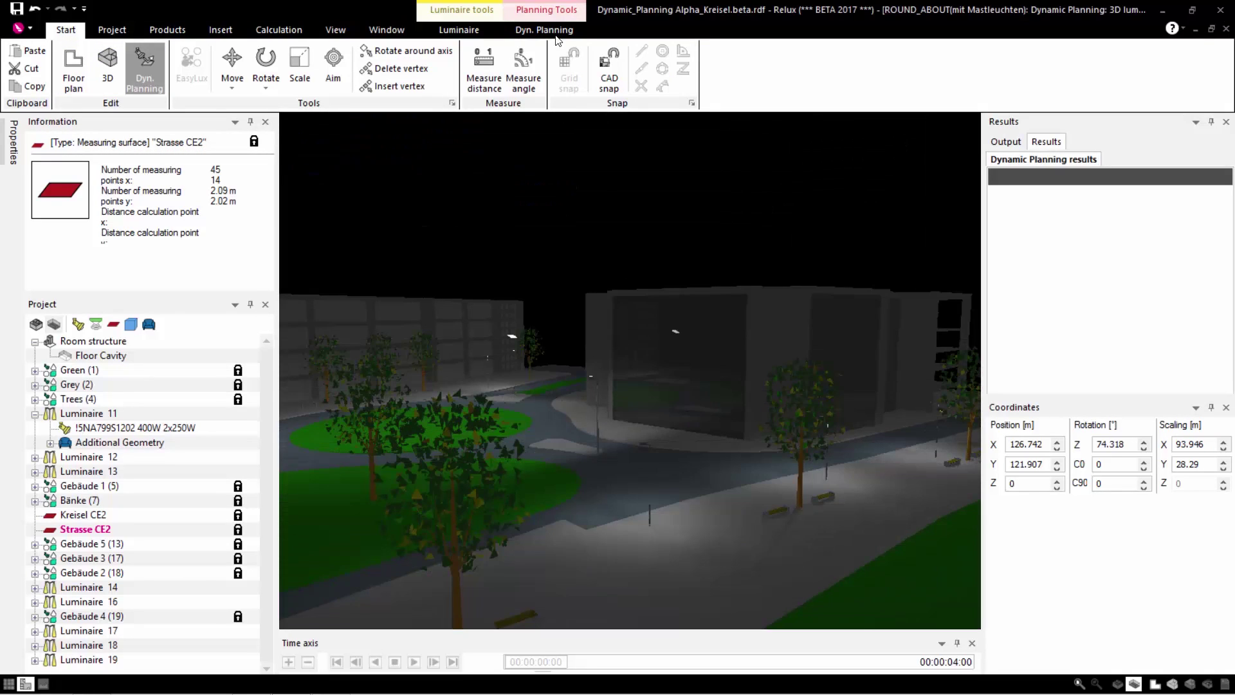
click(552, 32)
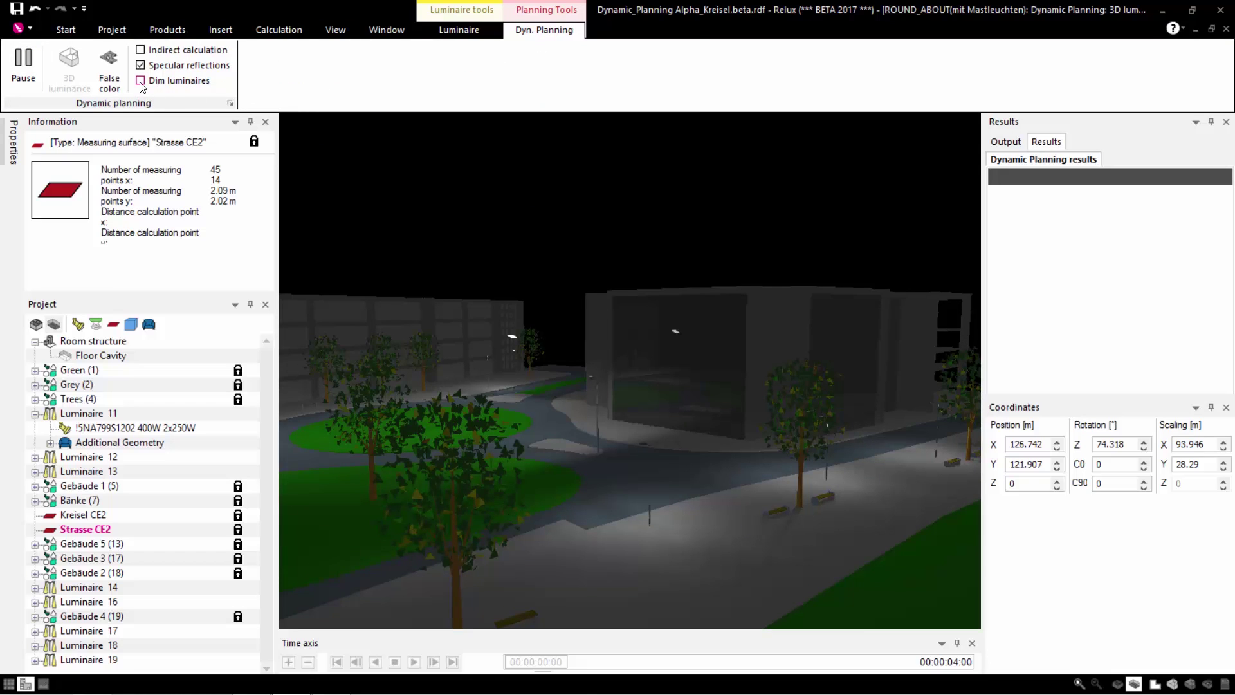
Run the night simulation and lower Luminaire 17's Phi, green and red dimming sliders.
double_click(652, 523)
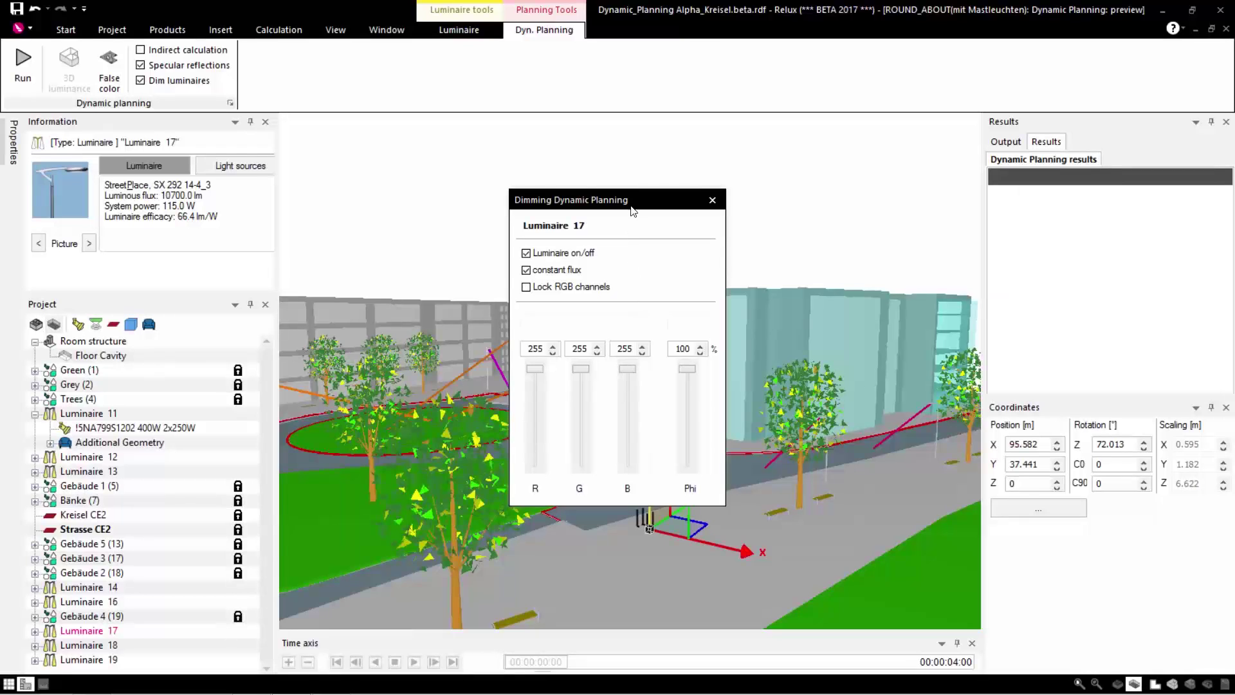
drag(632, 209, 395, 173)
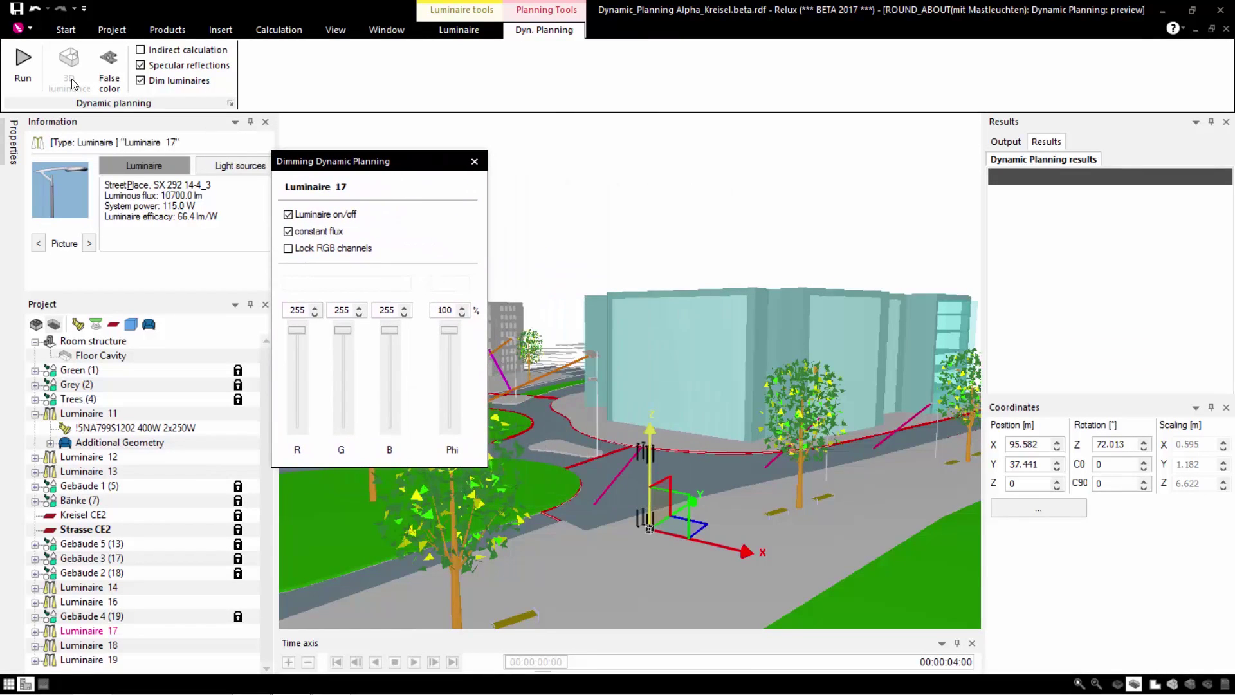
click(24, 64)
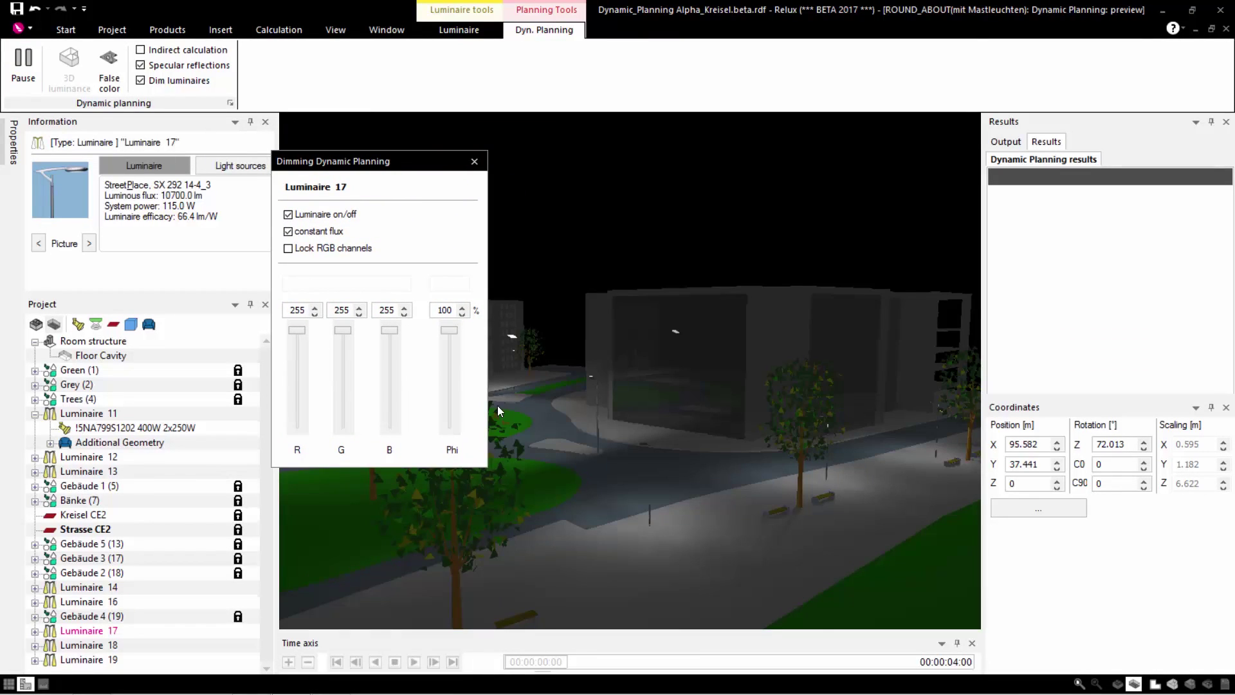
mouse_move(450, 332)
mouse_down()
mouse_move(453, 378)
mouse_move(451, 324)
mouse_up()
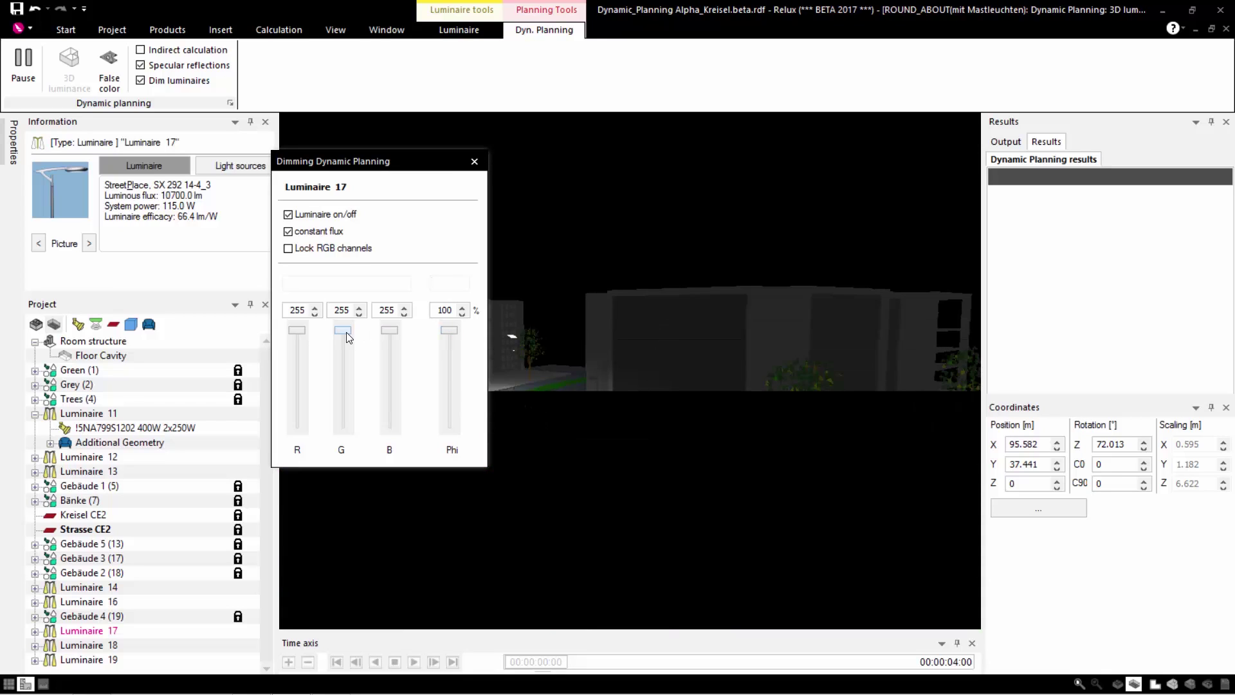
drag(346, 332, 344, 377)
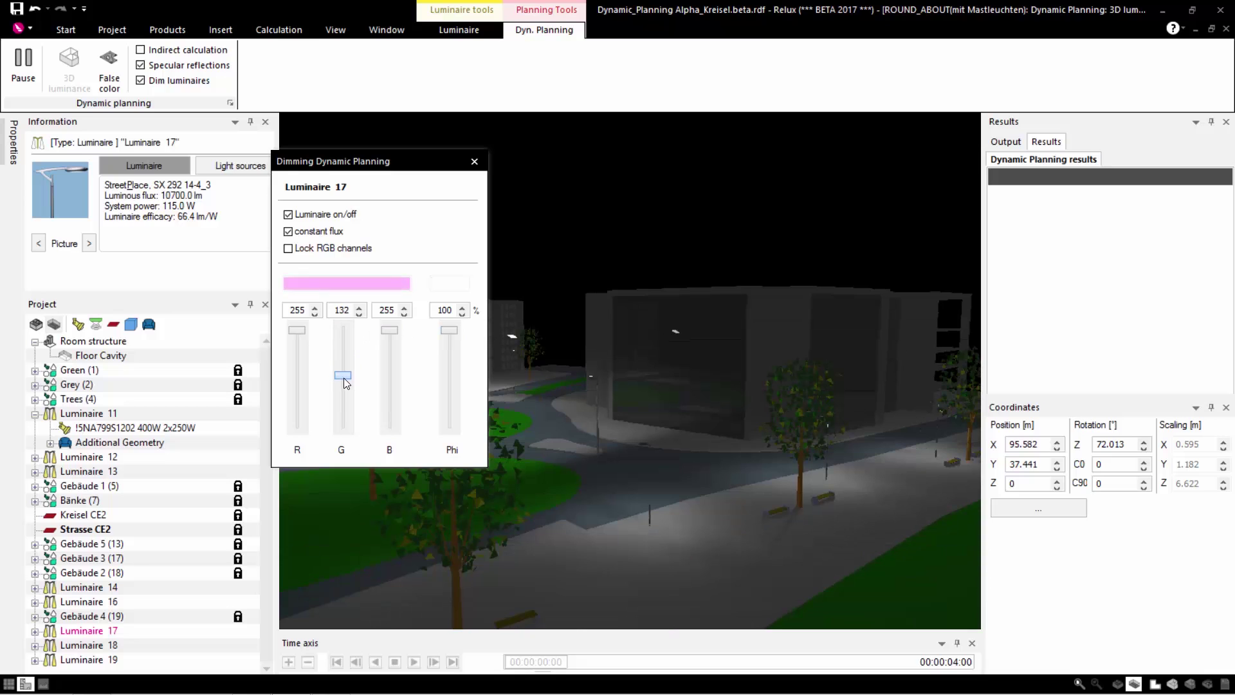
drag(297, 330, 297, 377)
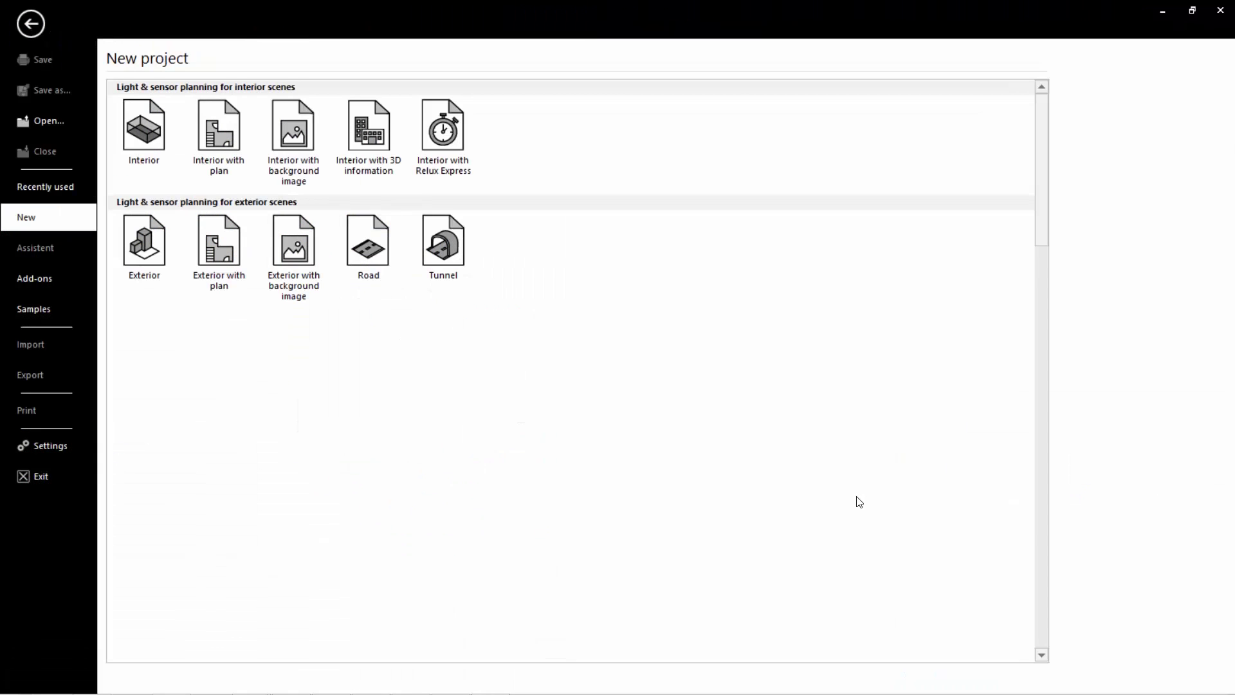
Create a new project from the Road template, accepting the default project data.
click(378, 258)
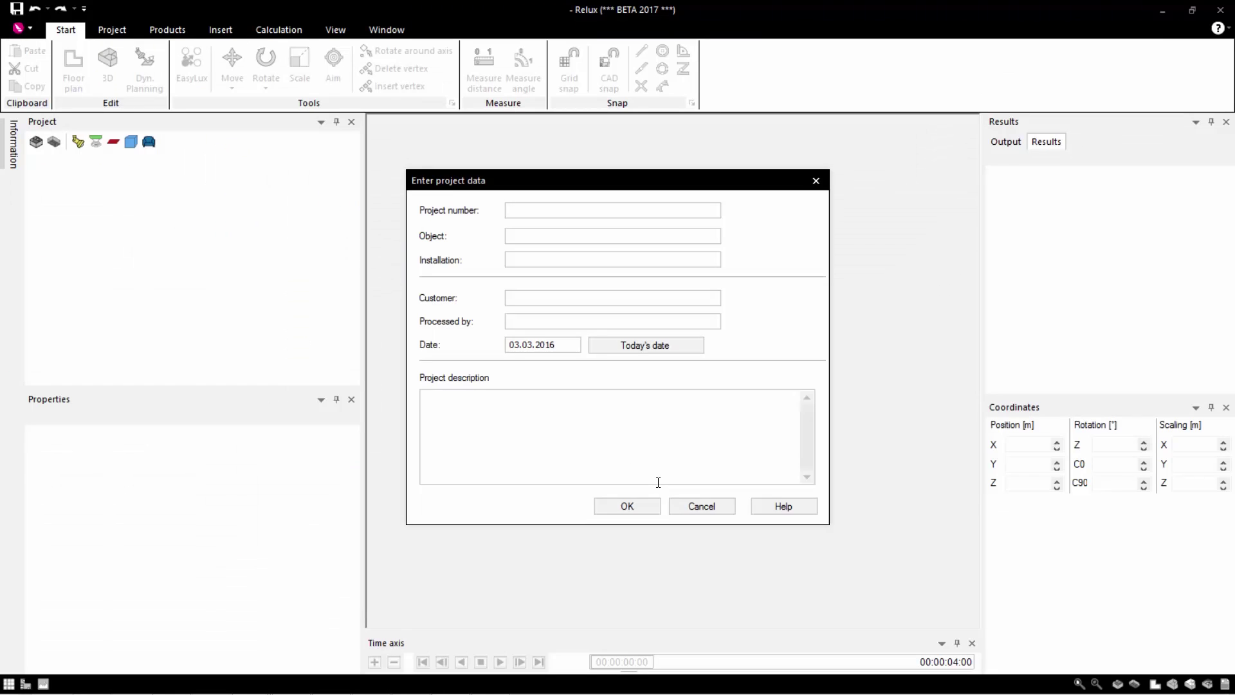
click(647, 508)
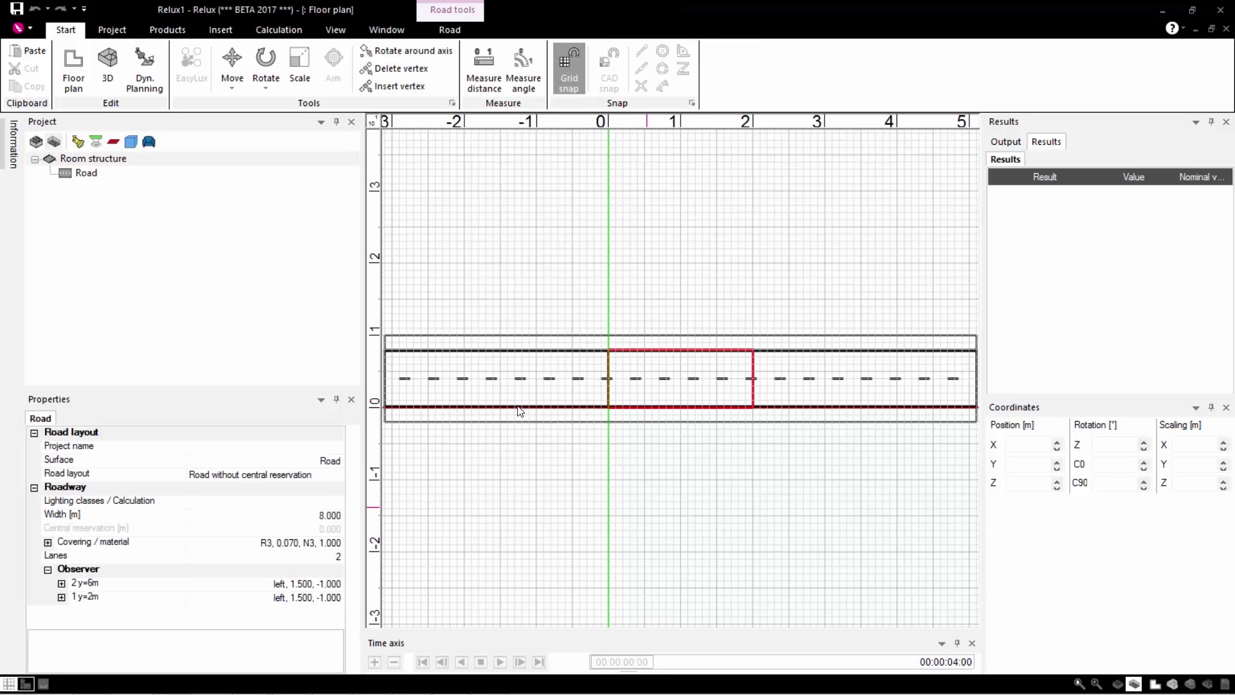
click(448, 31)
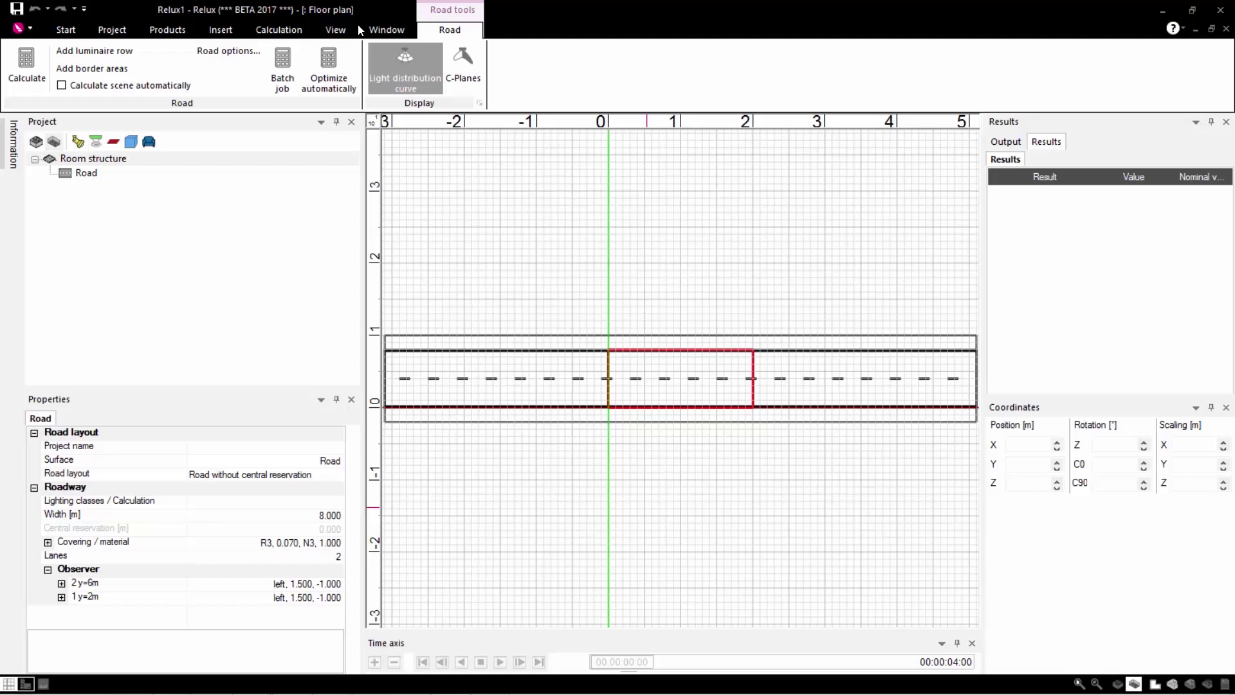
Add a luminaire row of Street&Place 5NA557E1MT1G 1x70W luminaires along the road.
click(129, 51)
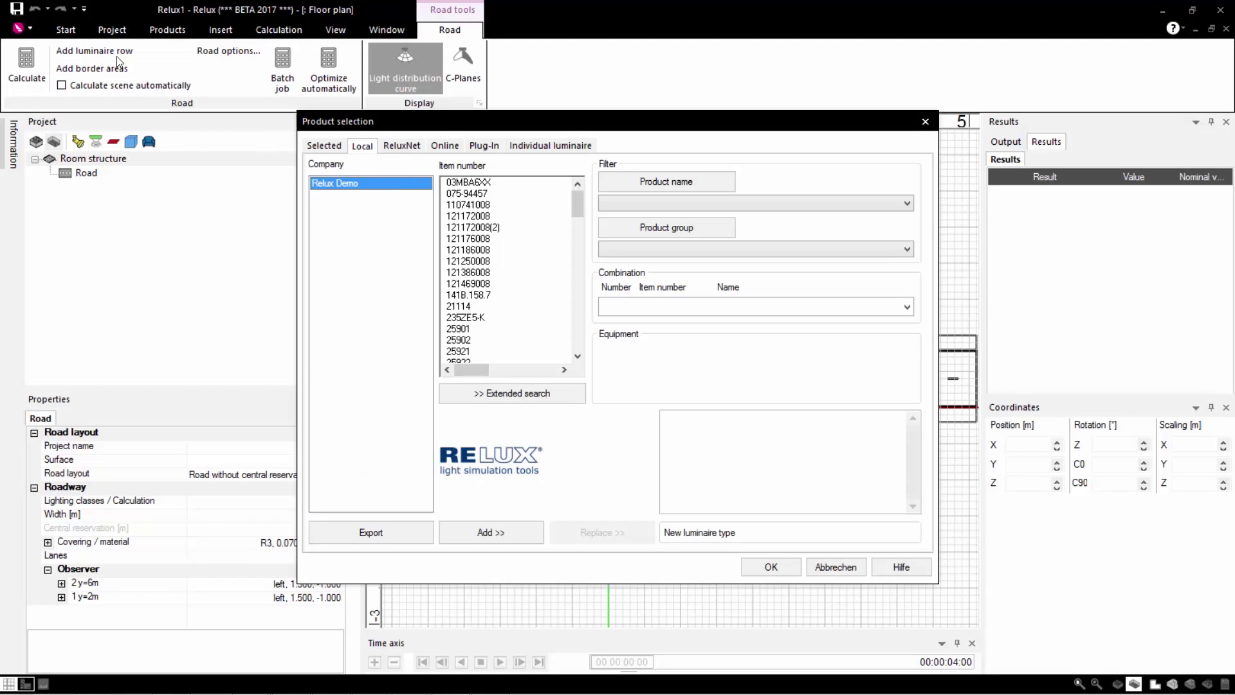
click(649, 203)
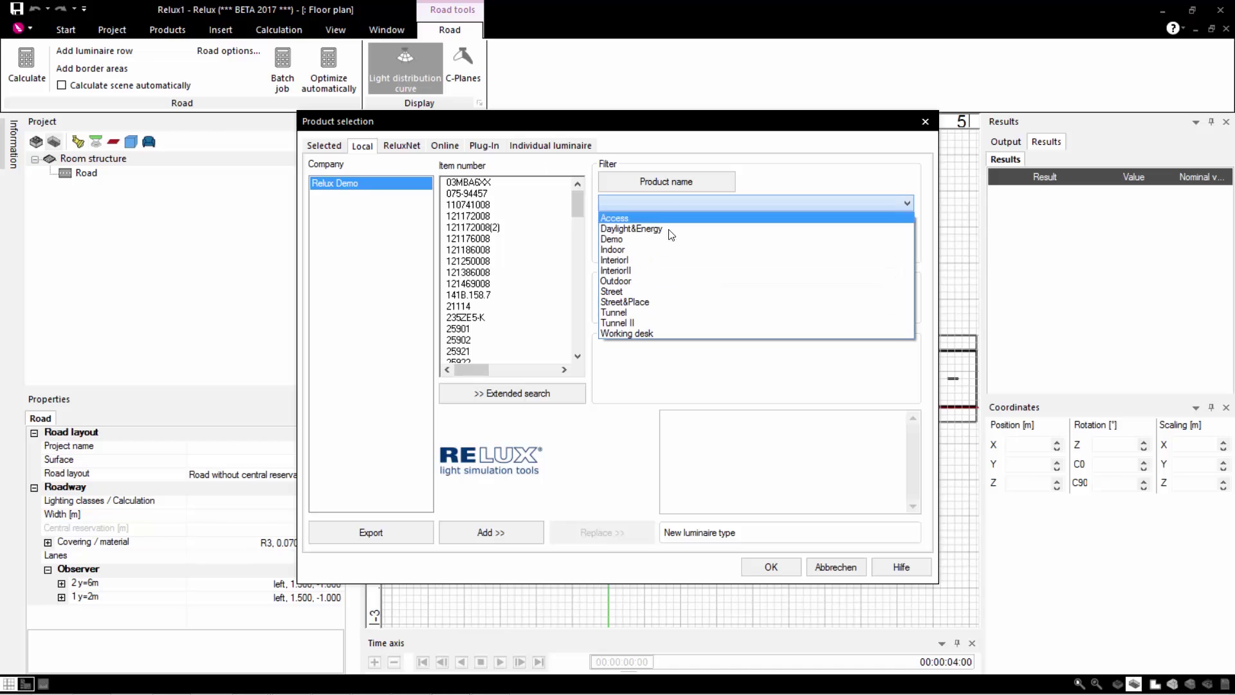
click(664, 302)
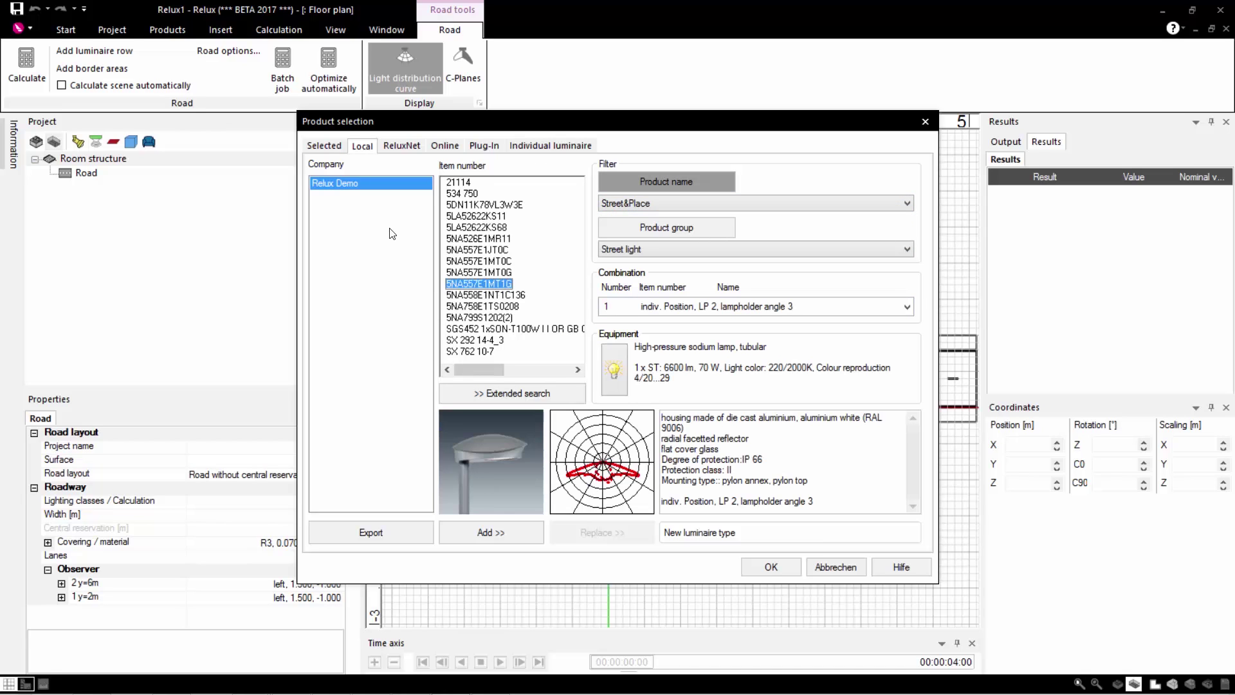
click(505, 533)
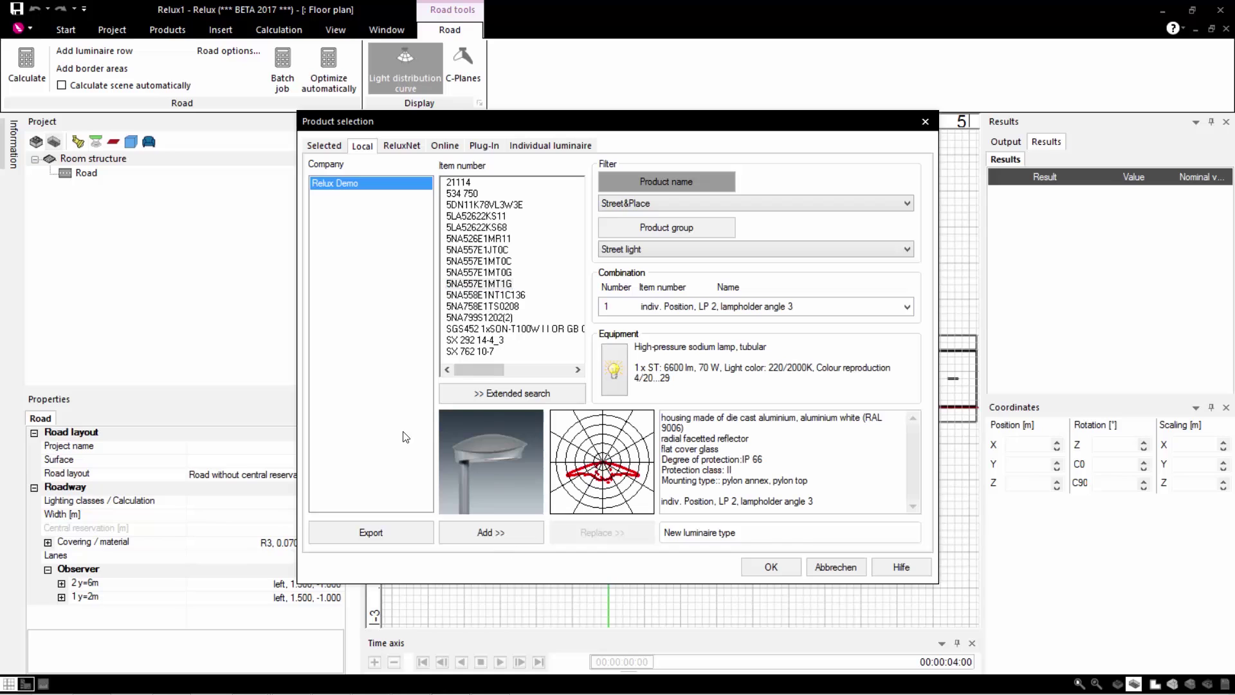
click(770, 568)
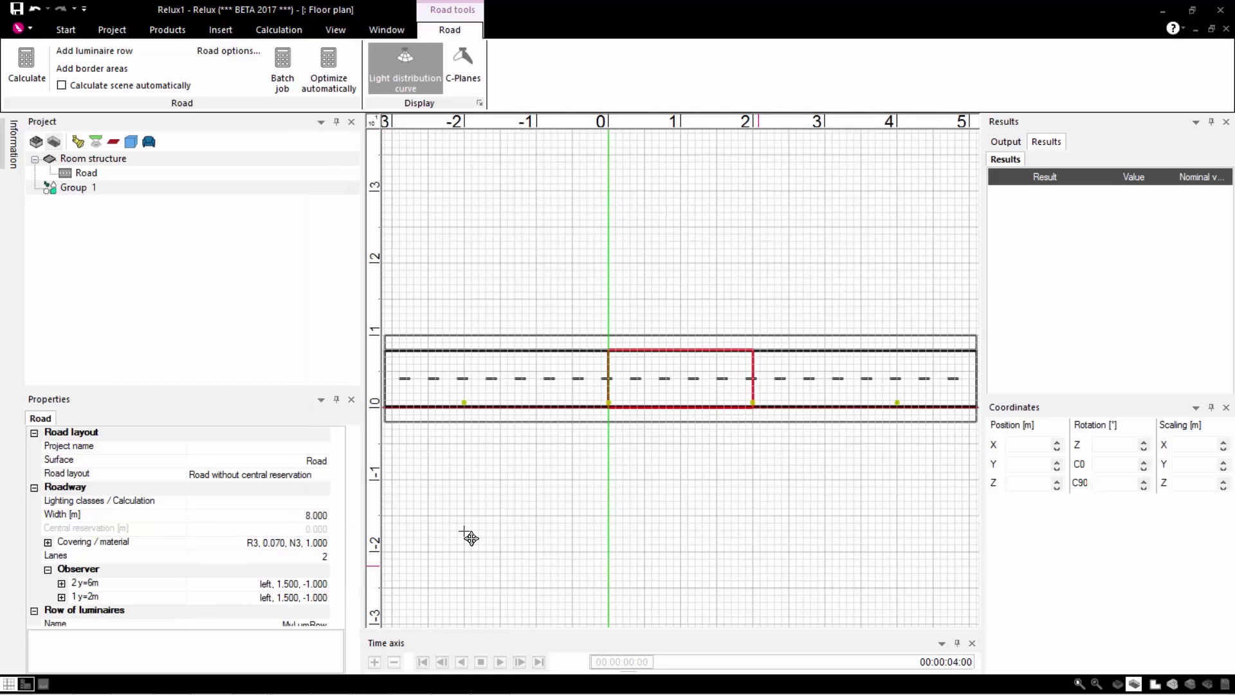
Set the road's lighting class to M2.
click(322, 502)
click(322, 502)
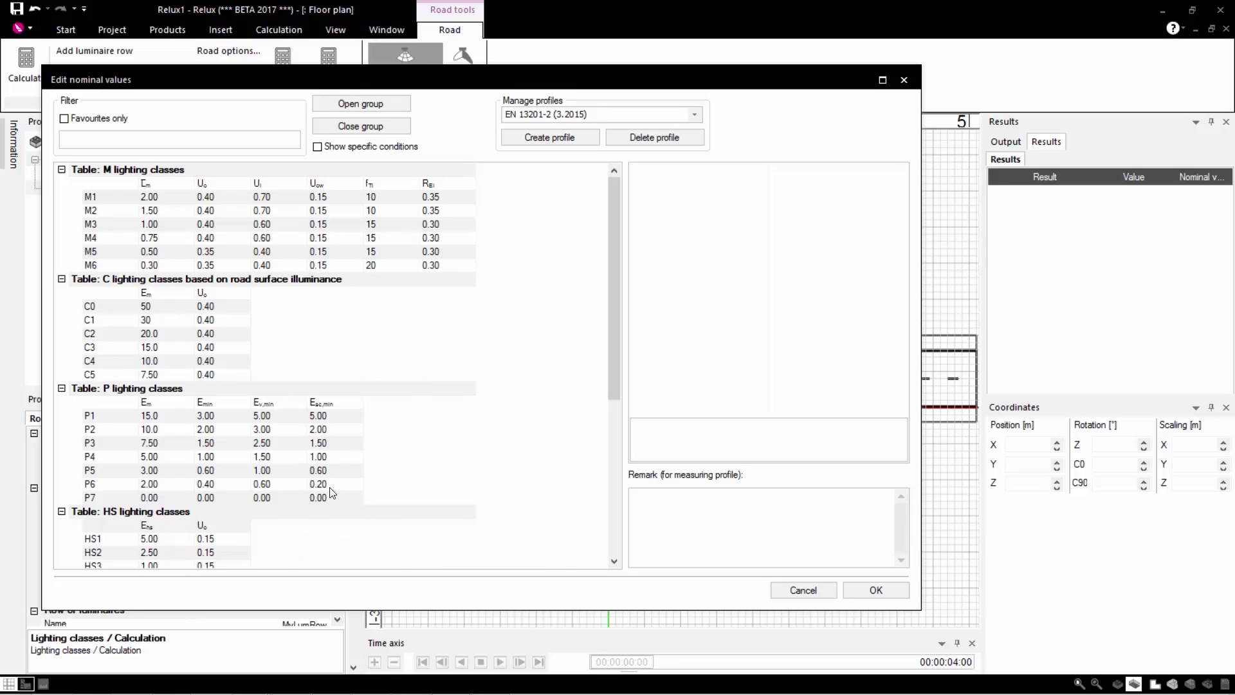
click(72, 212)
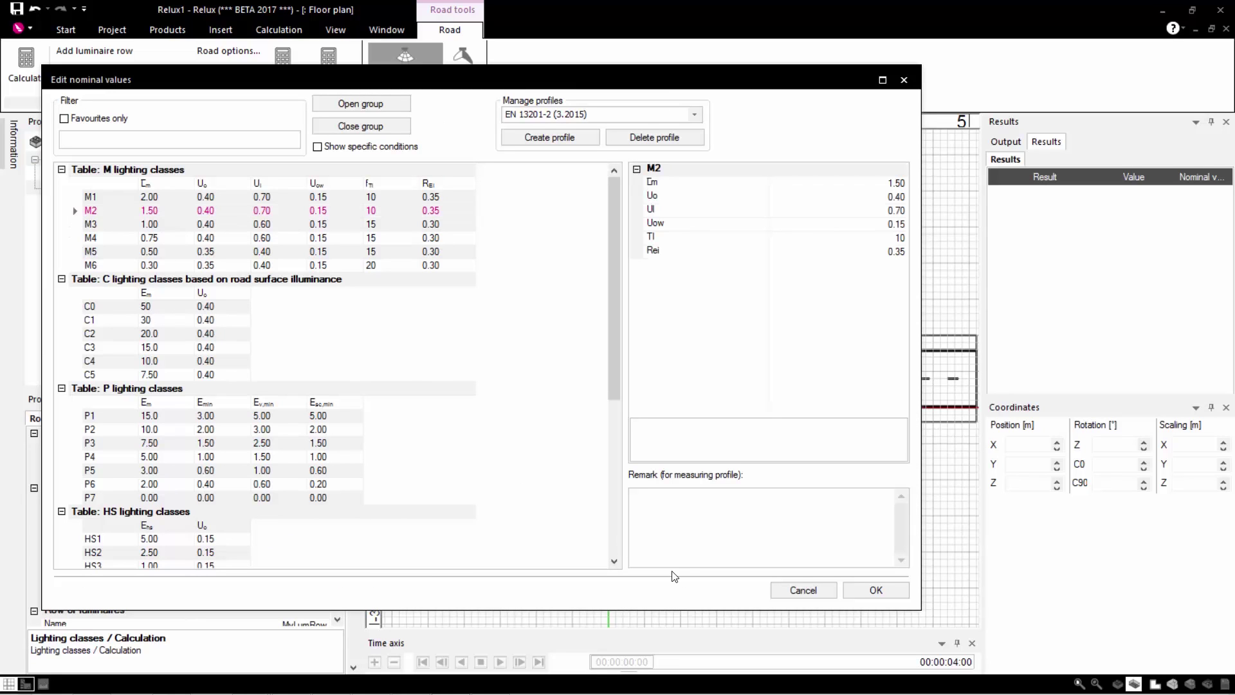
click(875, 590)
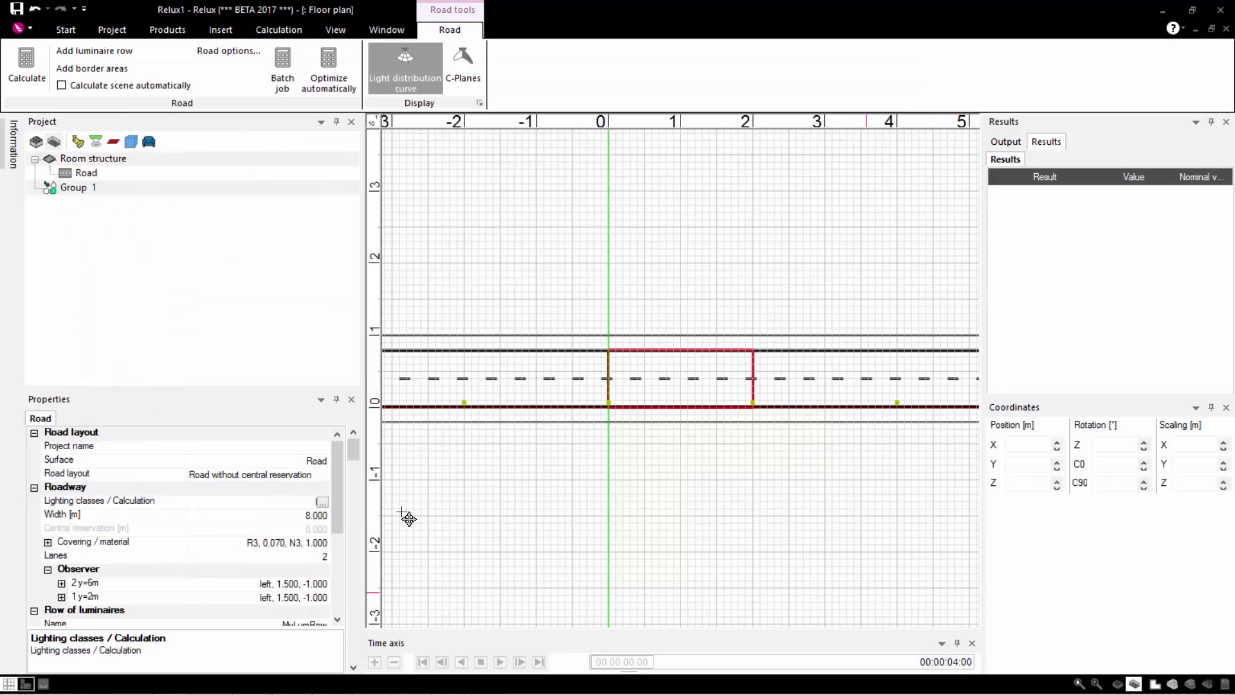
Change the luminaire row's photometric centre height to 12 m.
drag(344, 497, 344, 578)
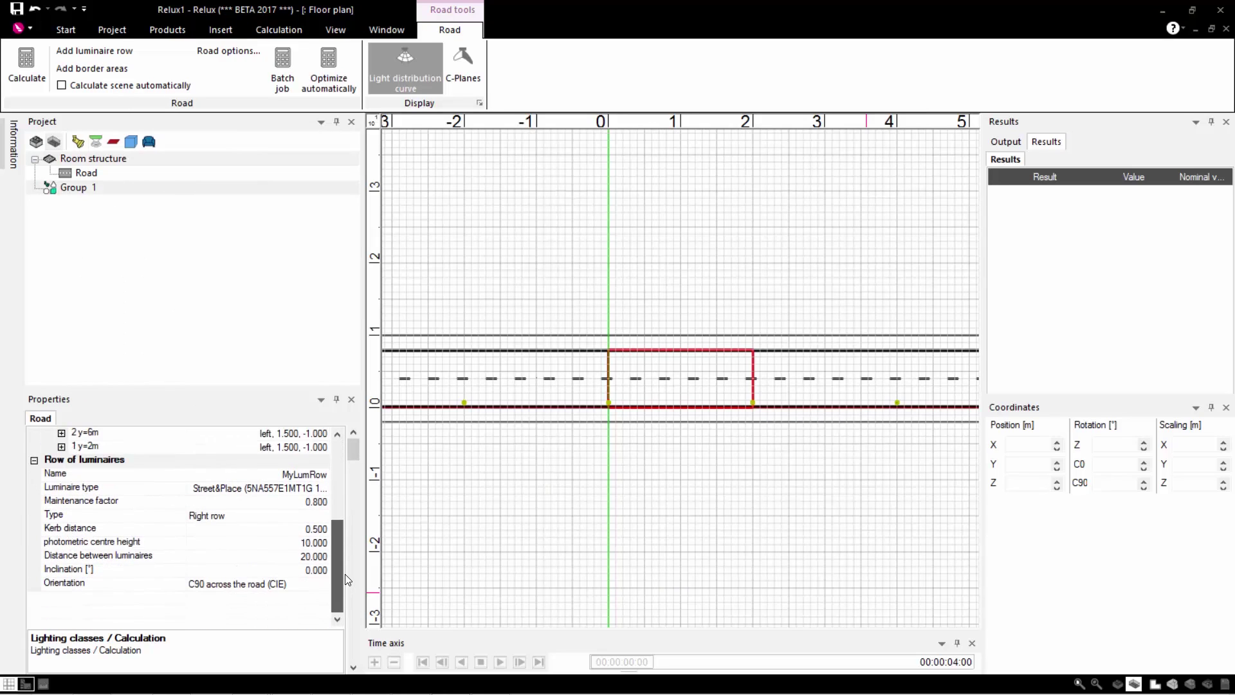
click(308, 545)
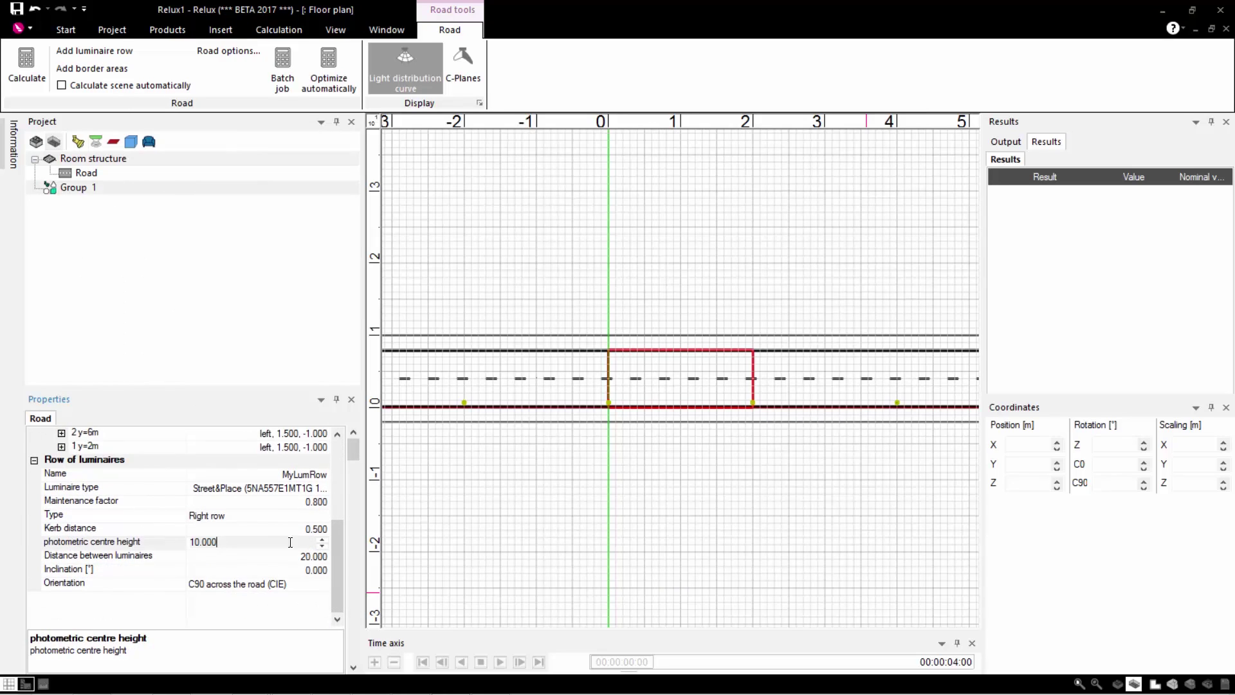
drag(223, 541, 186, 547)
text(12)
click(231, 557)
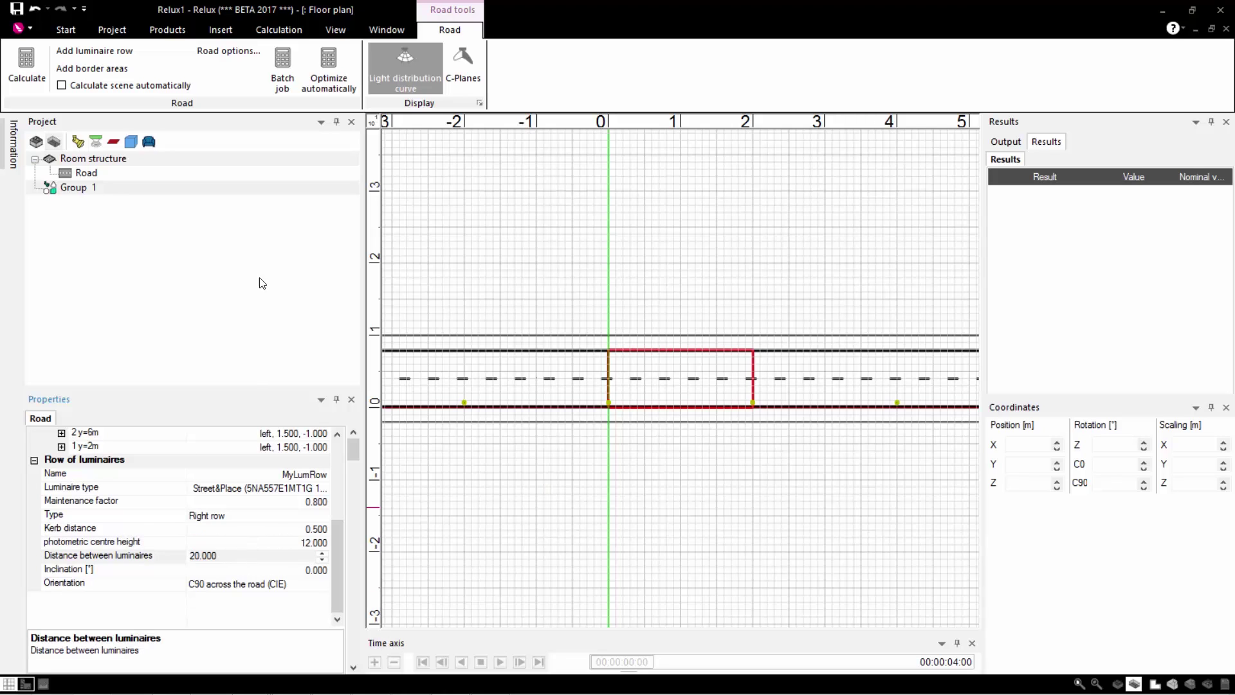
Calculate, auto-optimize the row to 10 m height and 10 m spacing meeting M2, and view in 3D.
click(26, 67)
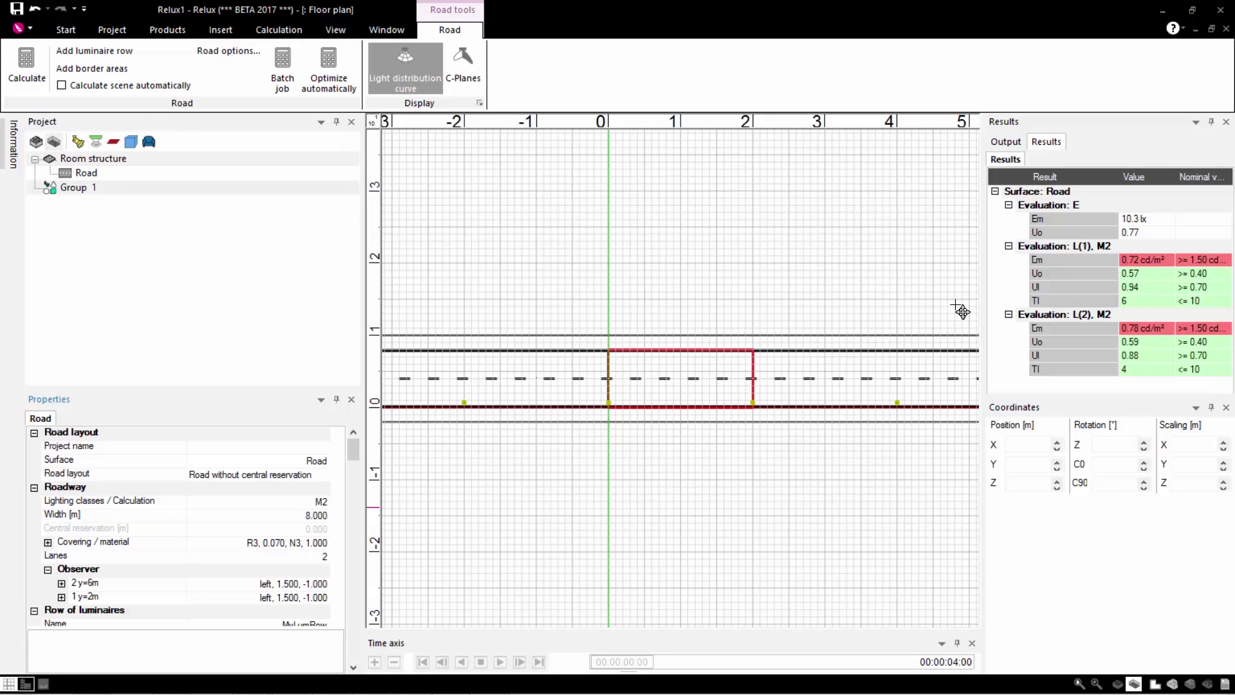
click(329, 82)
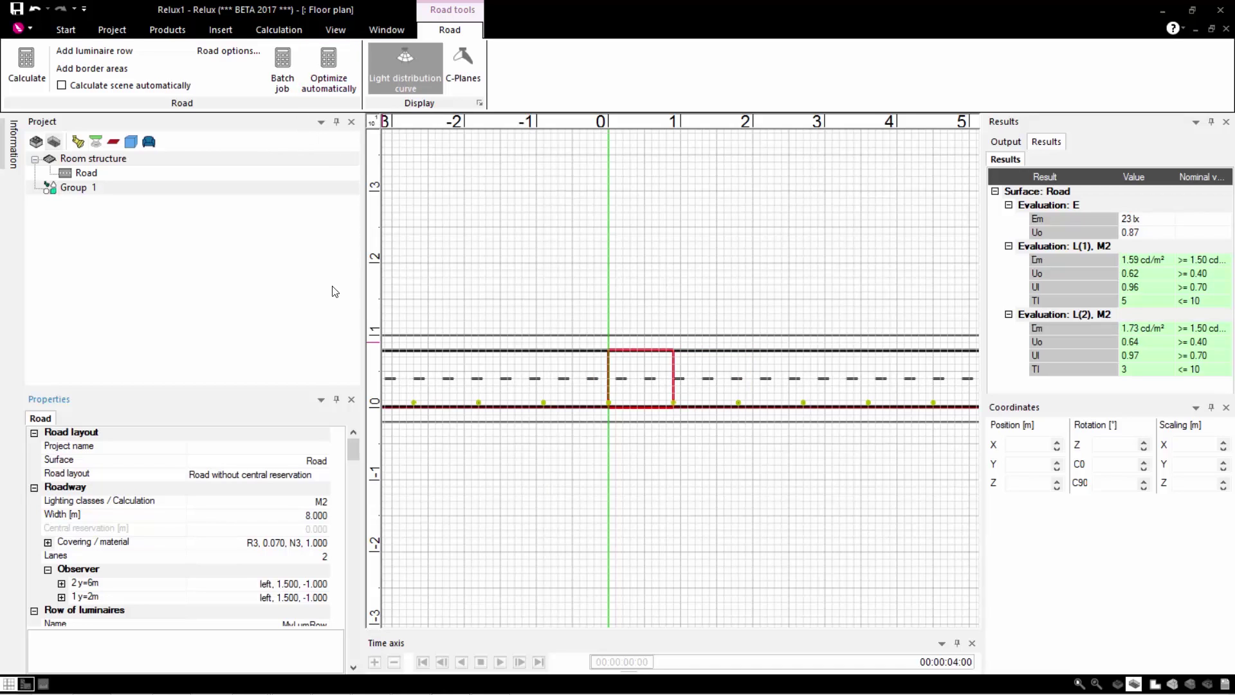
drag(334, 460, 332, 538)
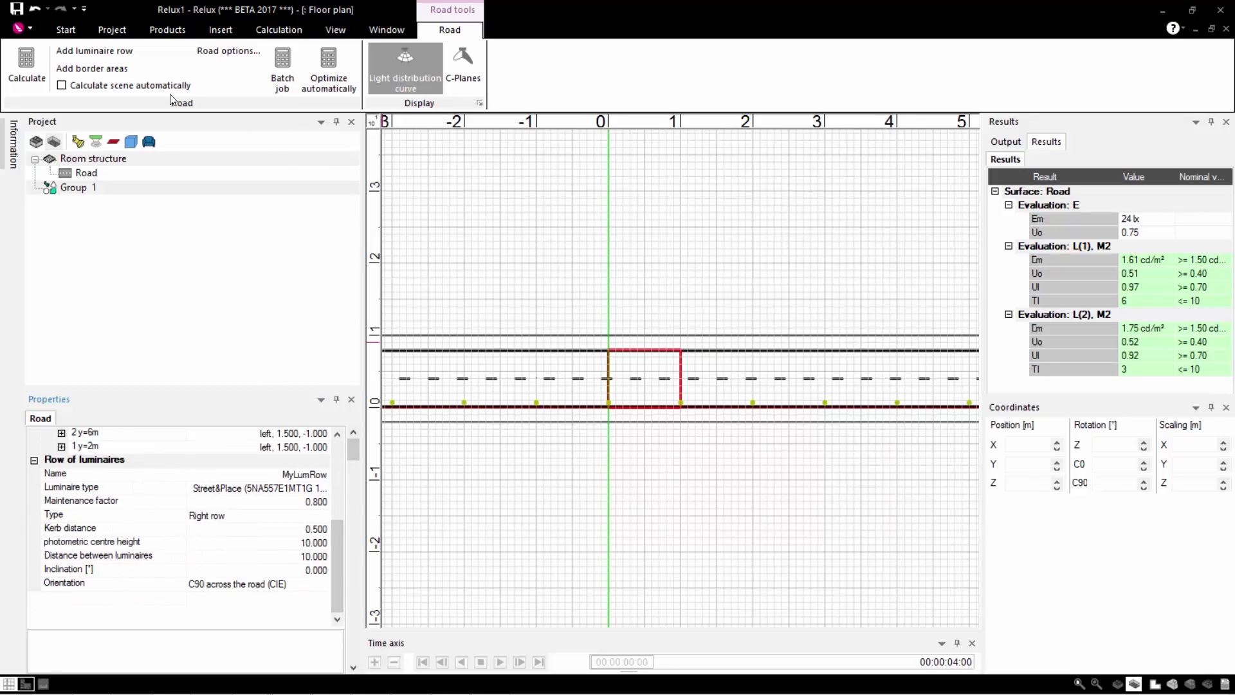
click(57, 30)
click(108, 65)
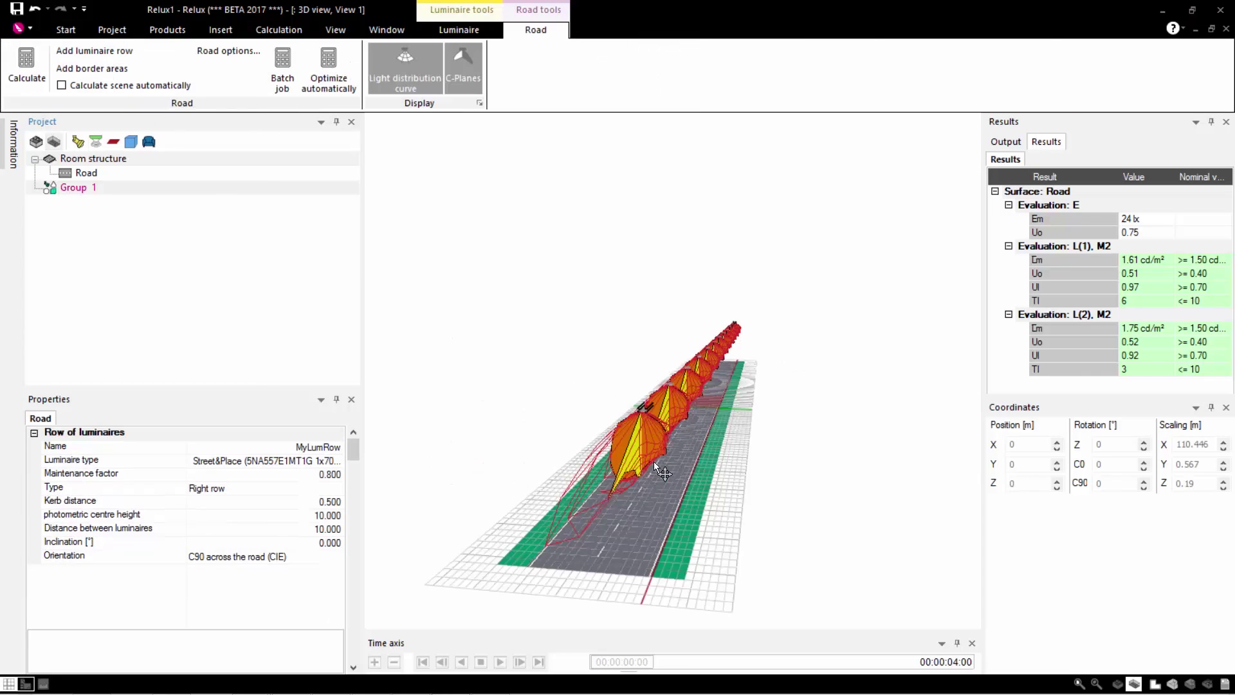
Run a street batch calculation varying luminaire distance and mounting height.
click(287, 84)
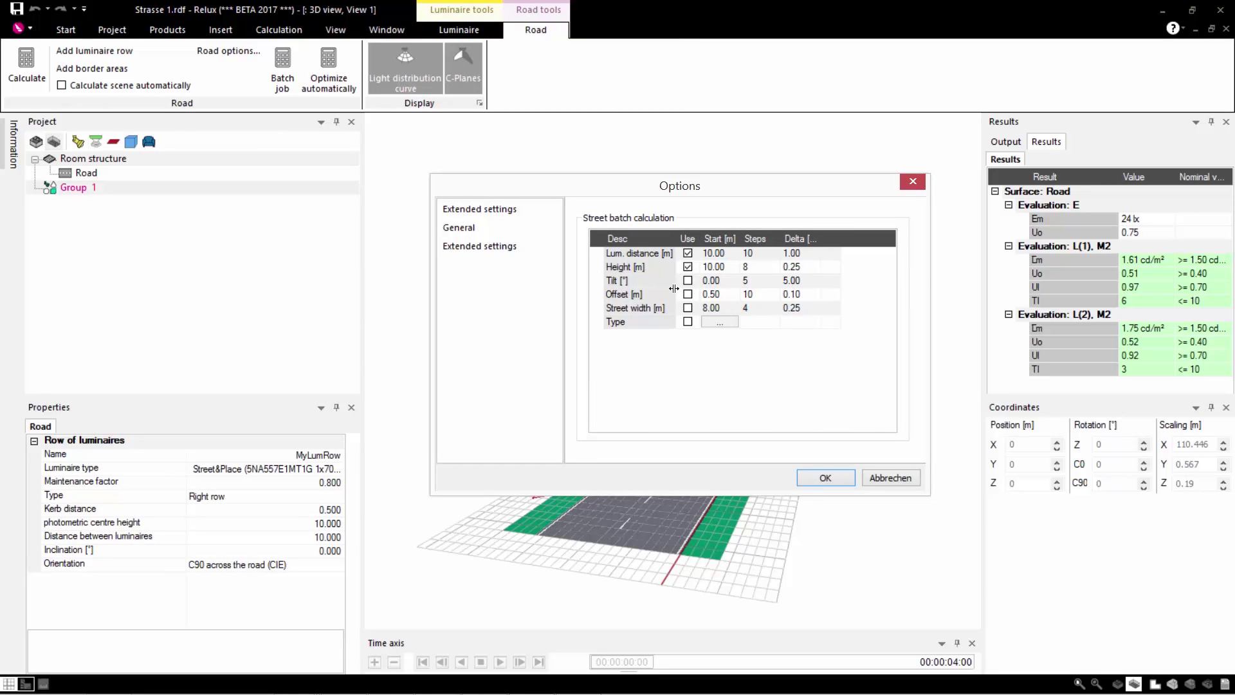
click(824, 477)
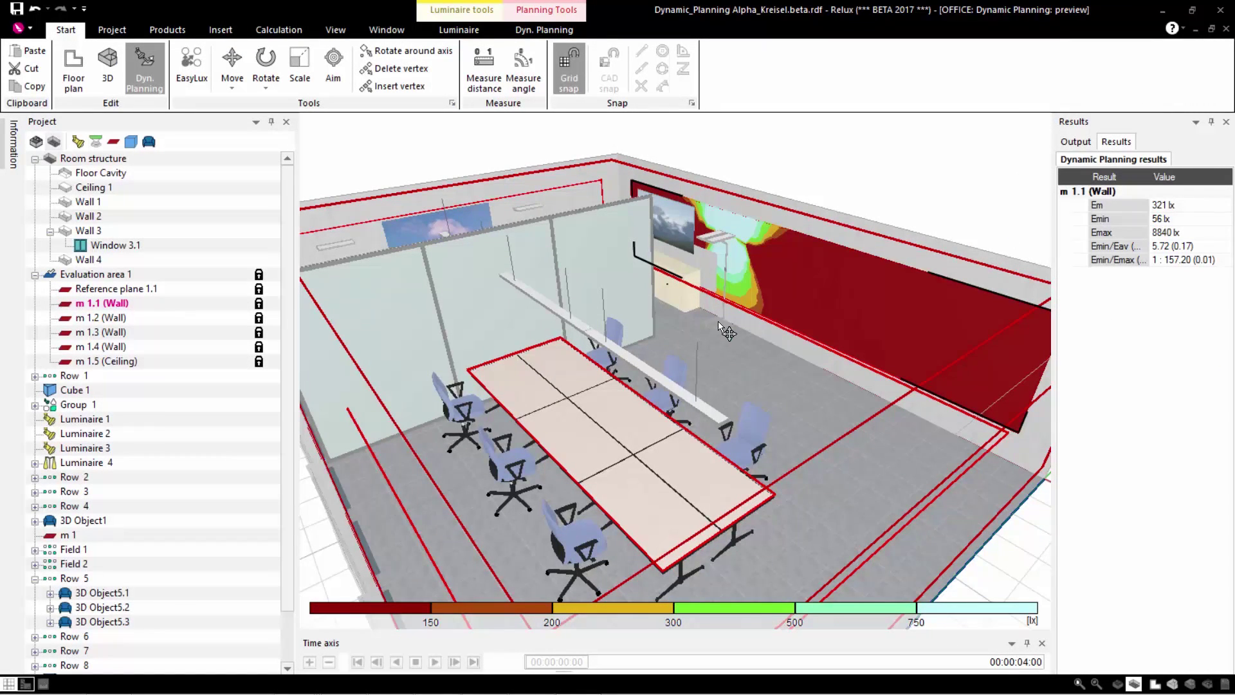
Move floor lamp Luminaire 4 2.5 m along its X axis.
click(720, 327)
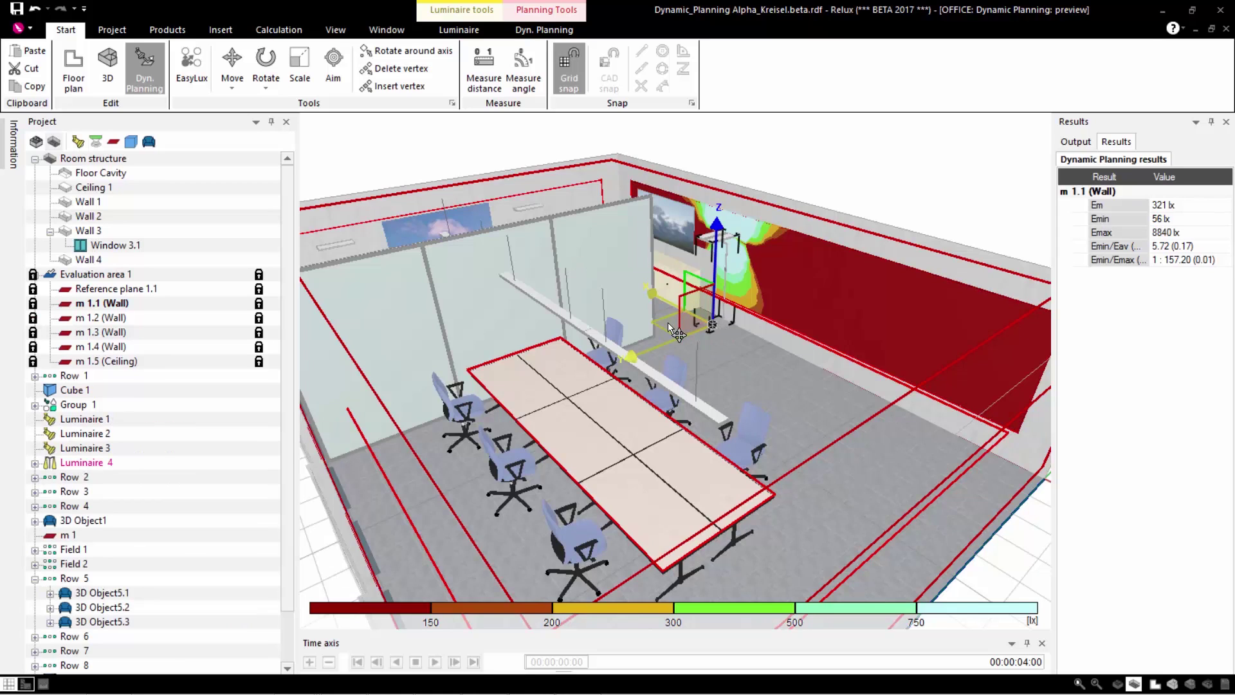
drag(668, 322, 764, 385)
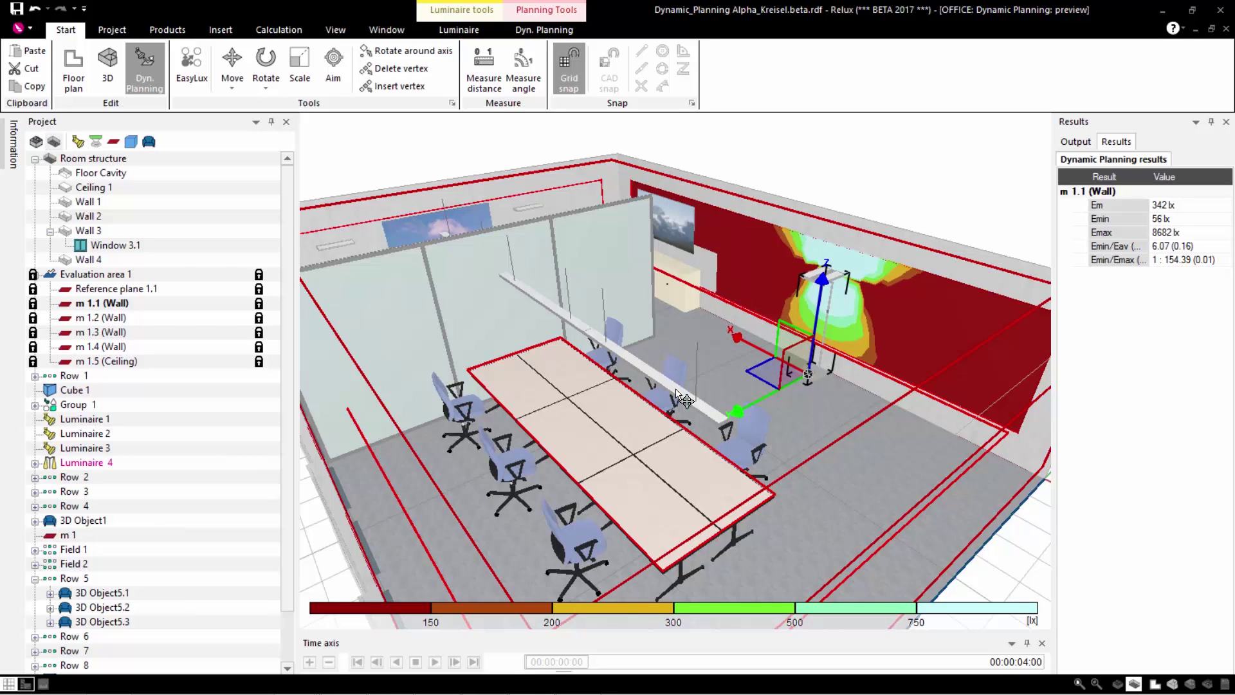
scroll(291, 363, down, 2)
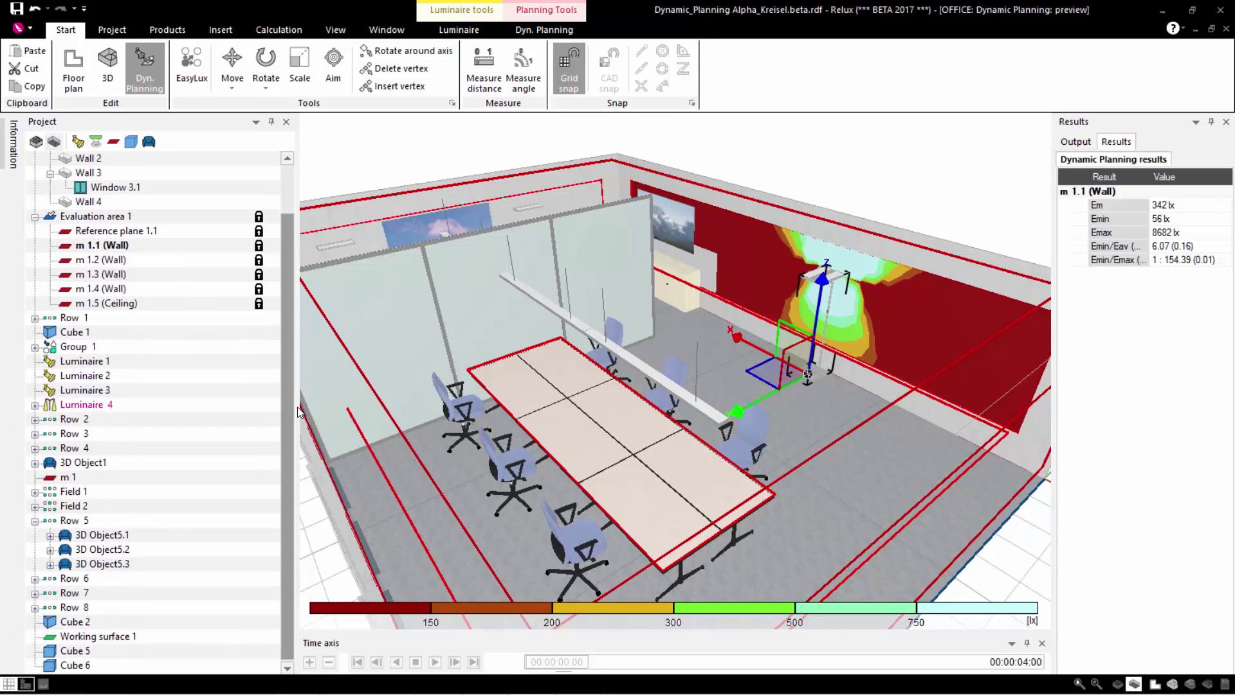
Lower pendant Group 1 above the table, raising table surface m 1 to 519 lx.
click(55, 479)
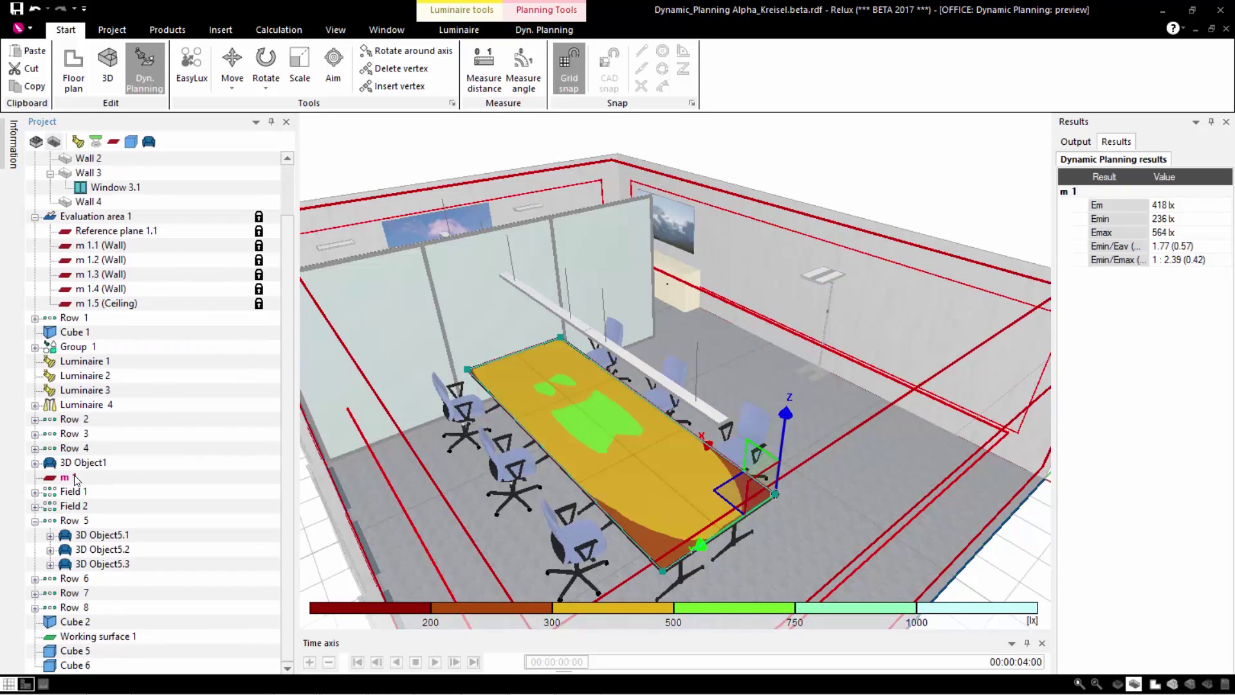
click(516, 294)
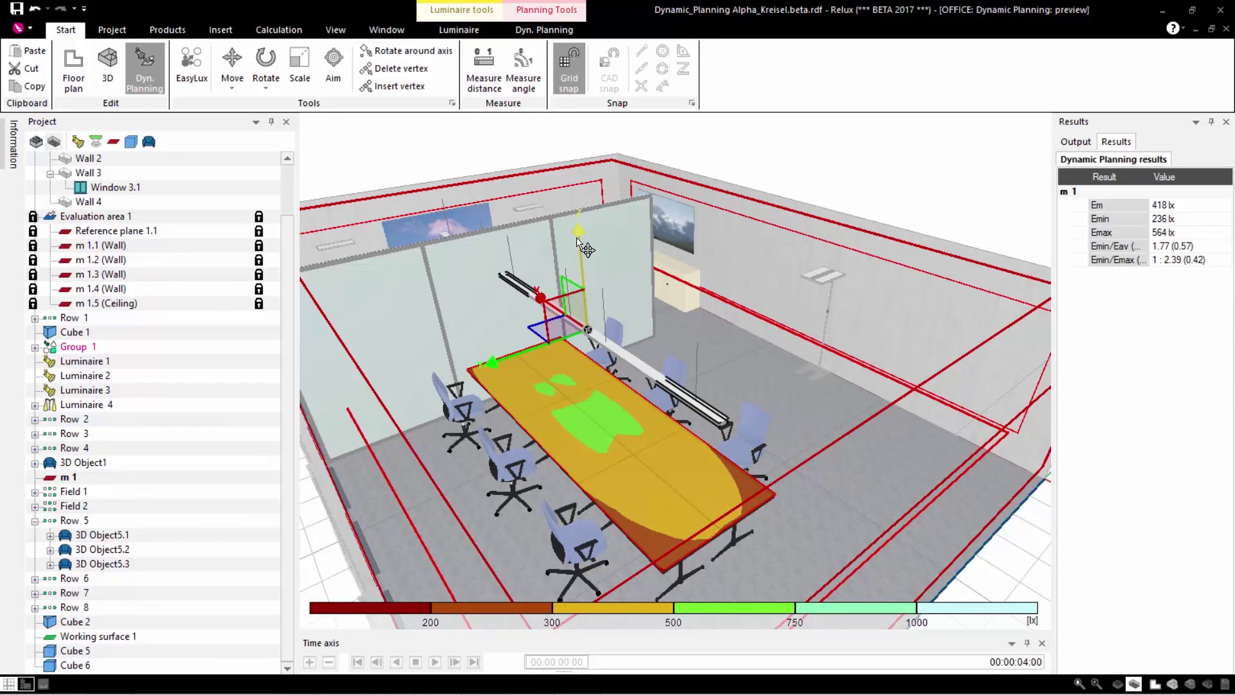
drag(578, 240, 585, 260)
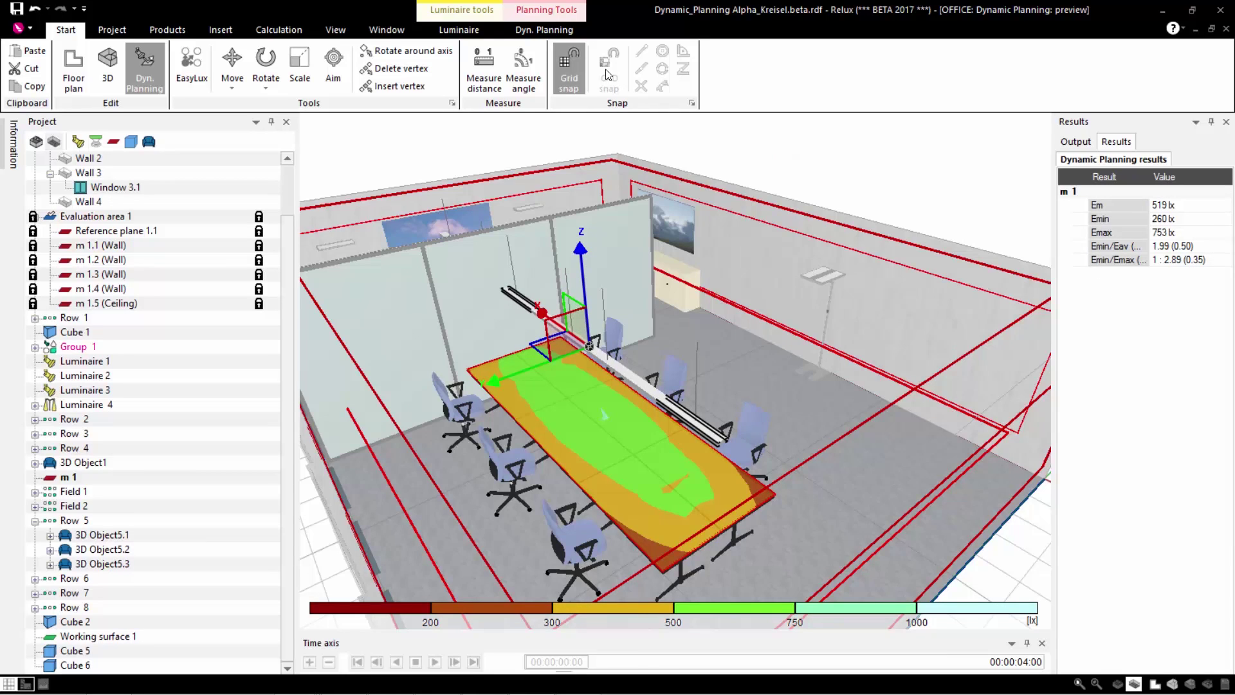
click(542, 30)
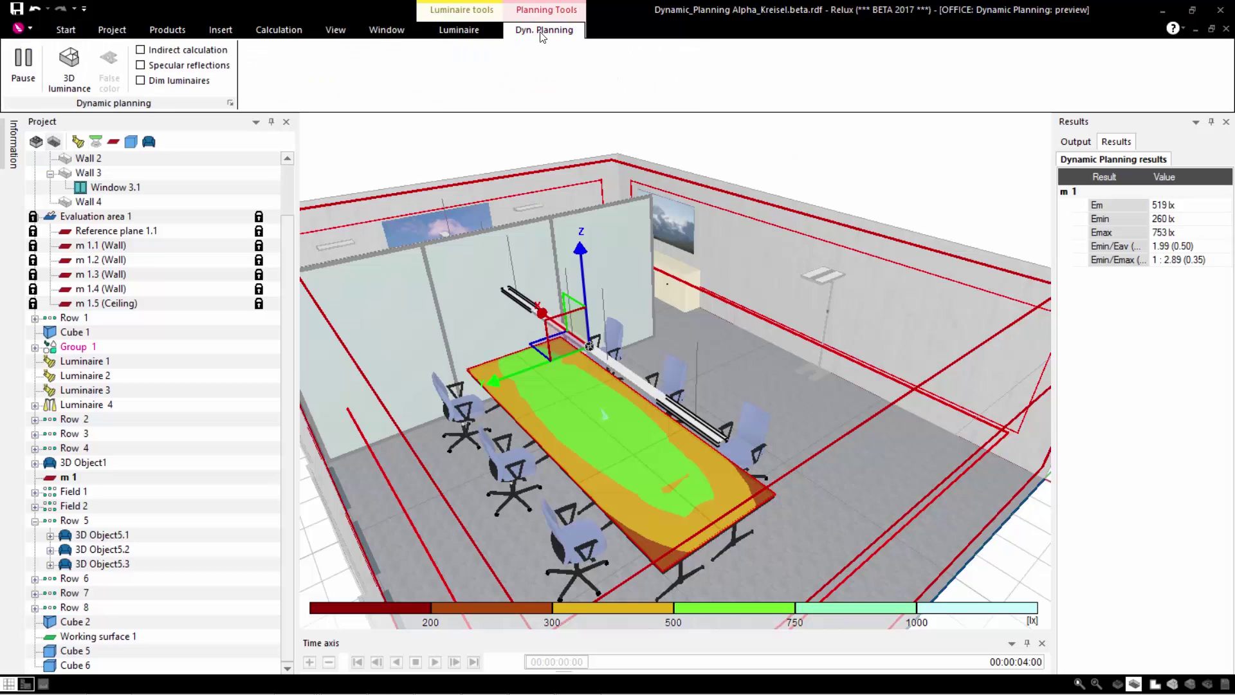
Render the office in 3D luminance with specular reflections, then pause at the floor lamp.
click(60, 57)
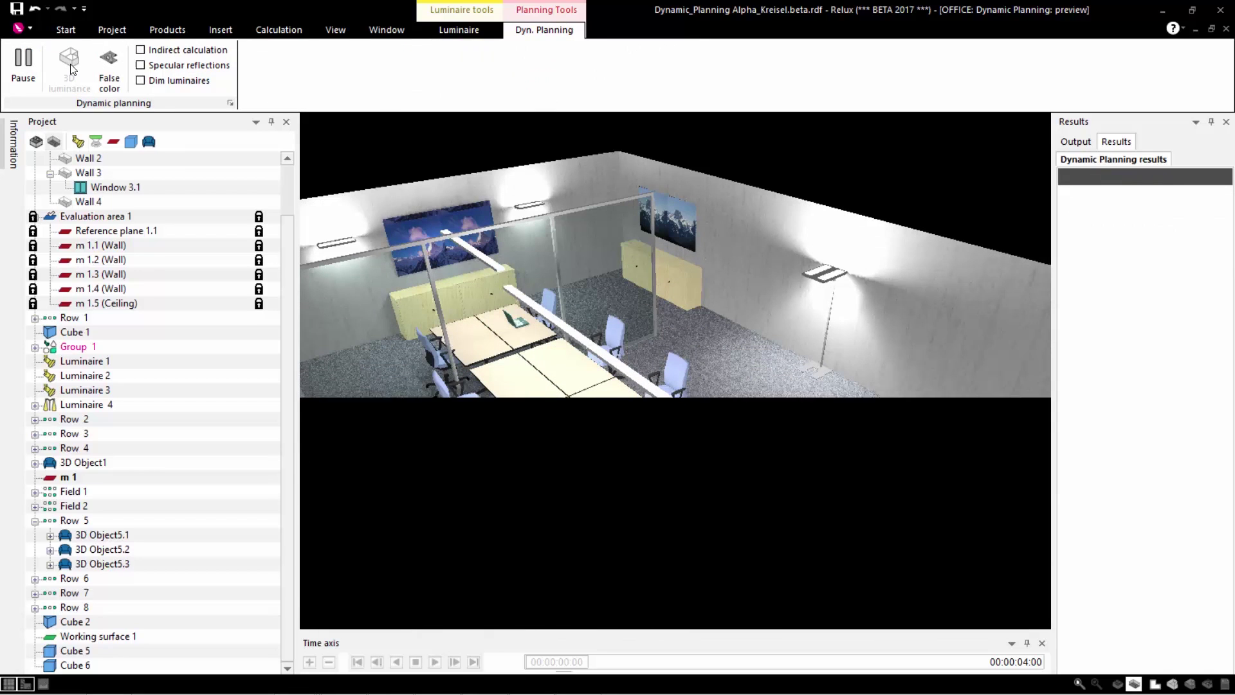
click(140, 65)
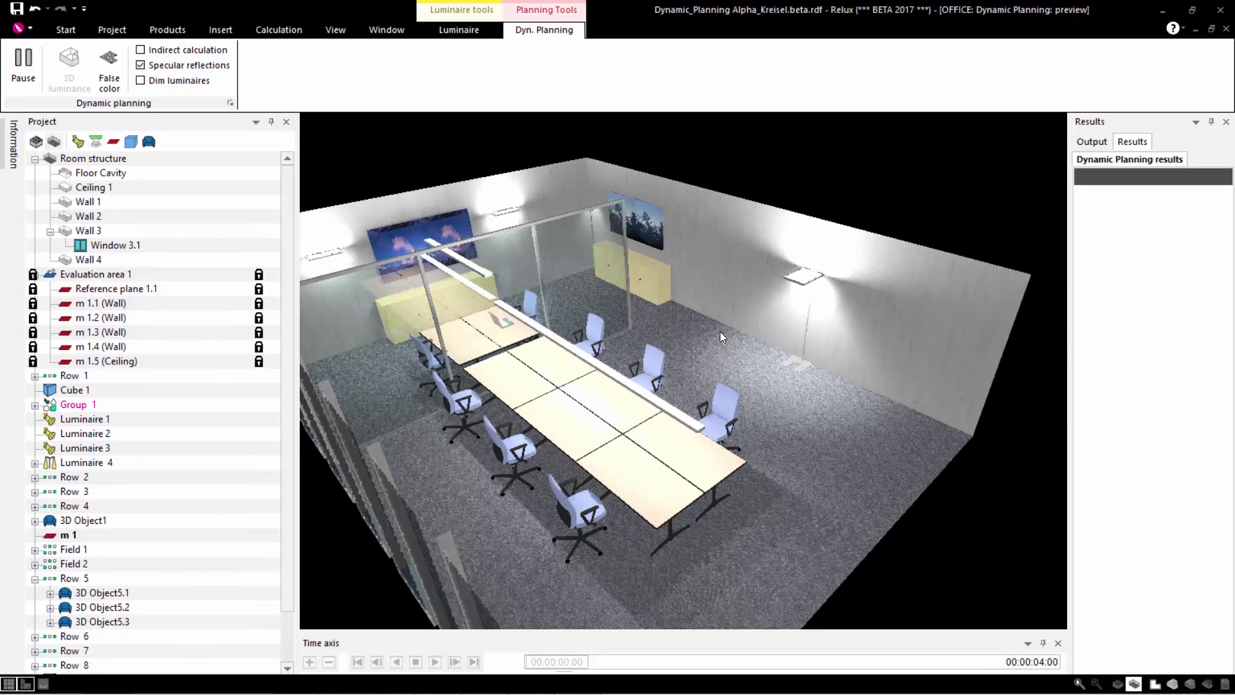
click(809, 288)
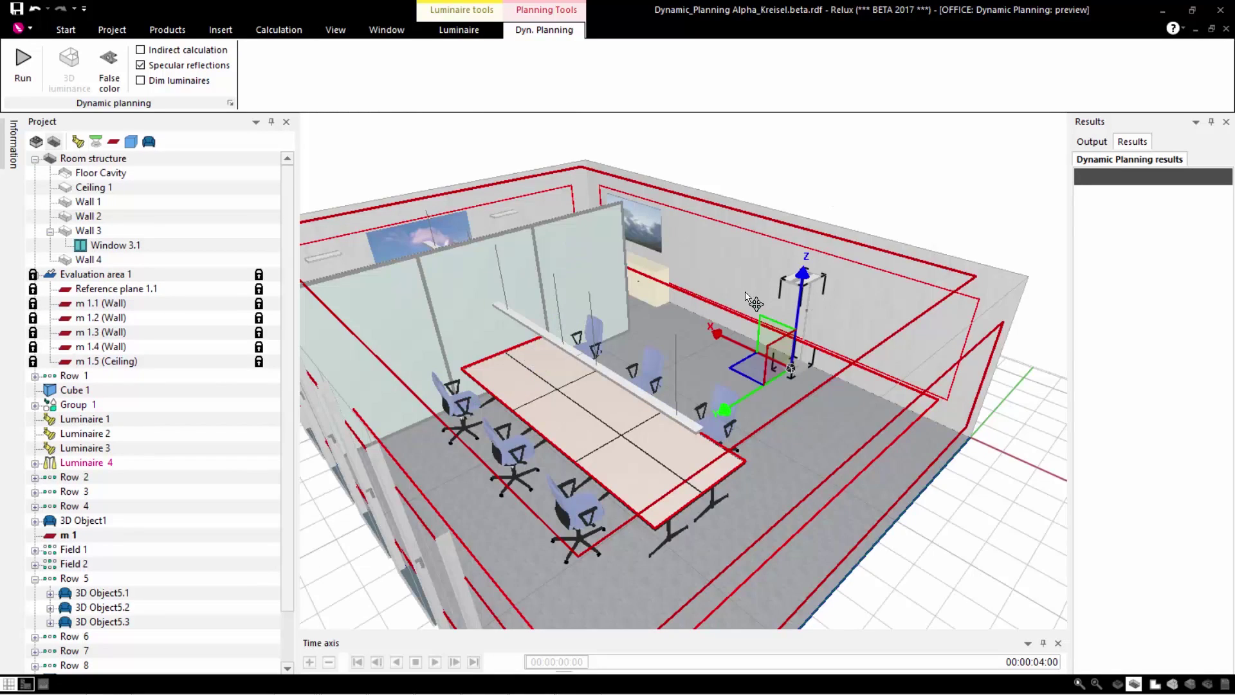
Enable dimming for Luminaire 4, tint it pink by lowering green, then restore white.
click(140, 81)
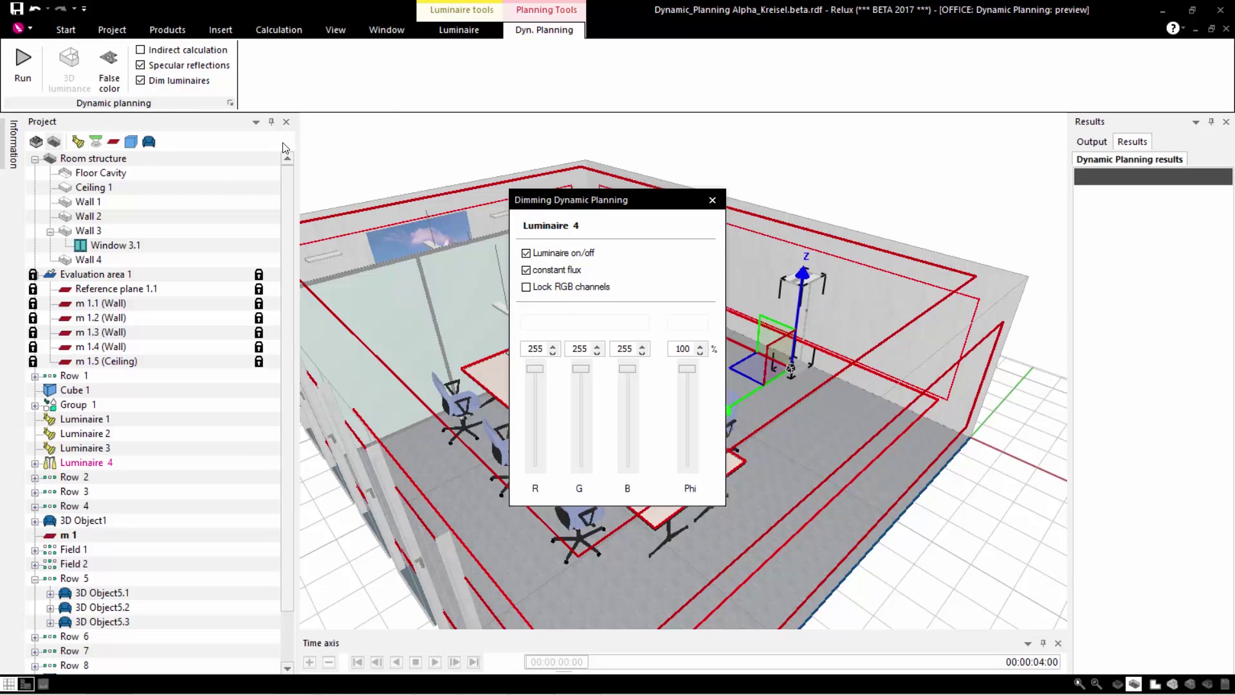
drag(628, 201, 449, 175)
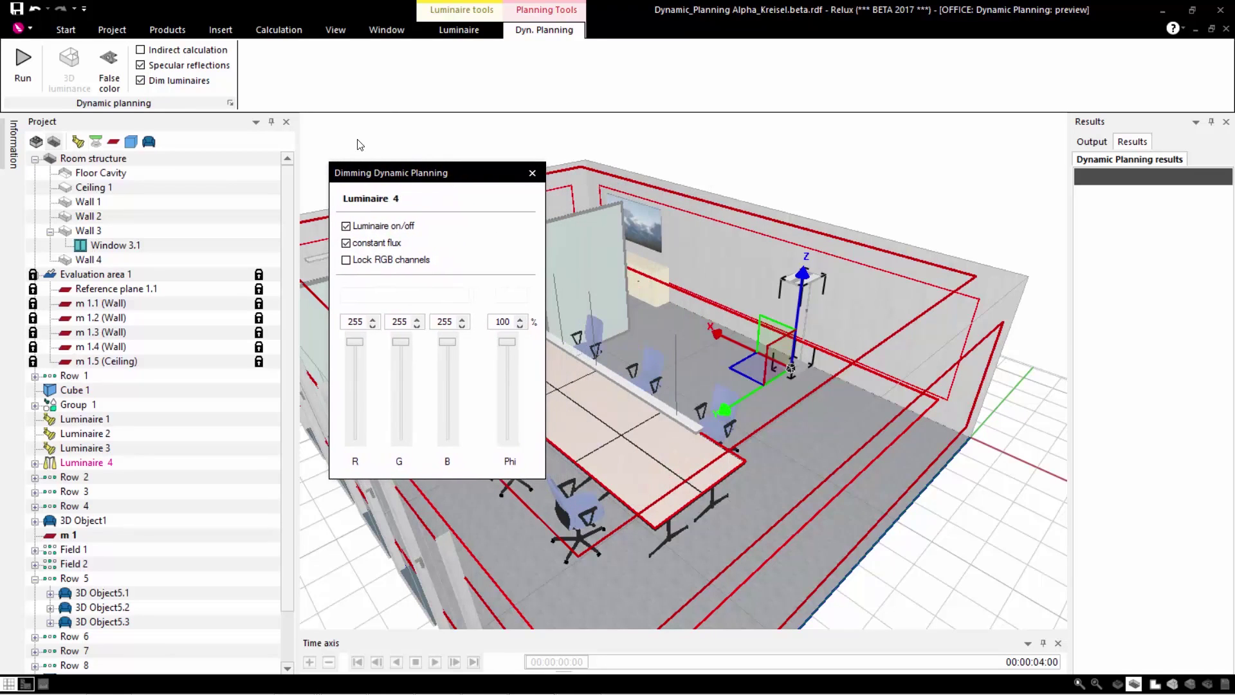
click(22, 61)
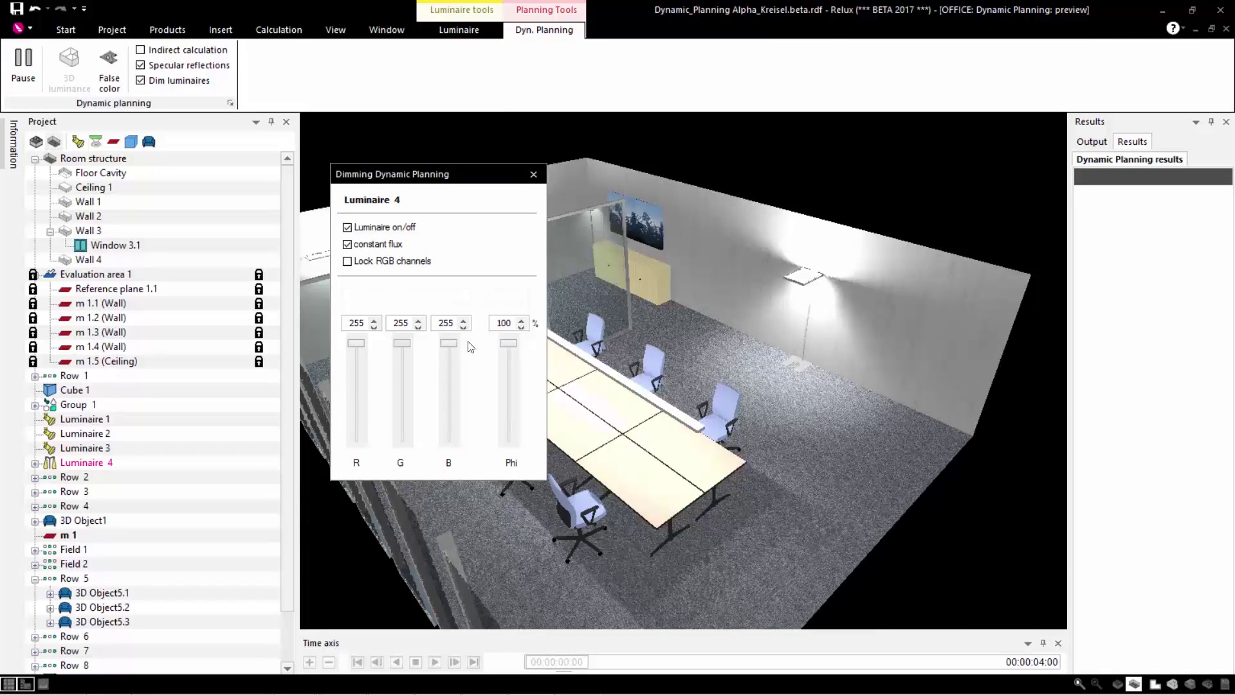
drag(402, 343, 402, 404)
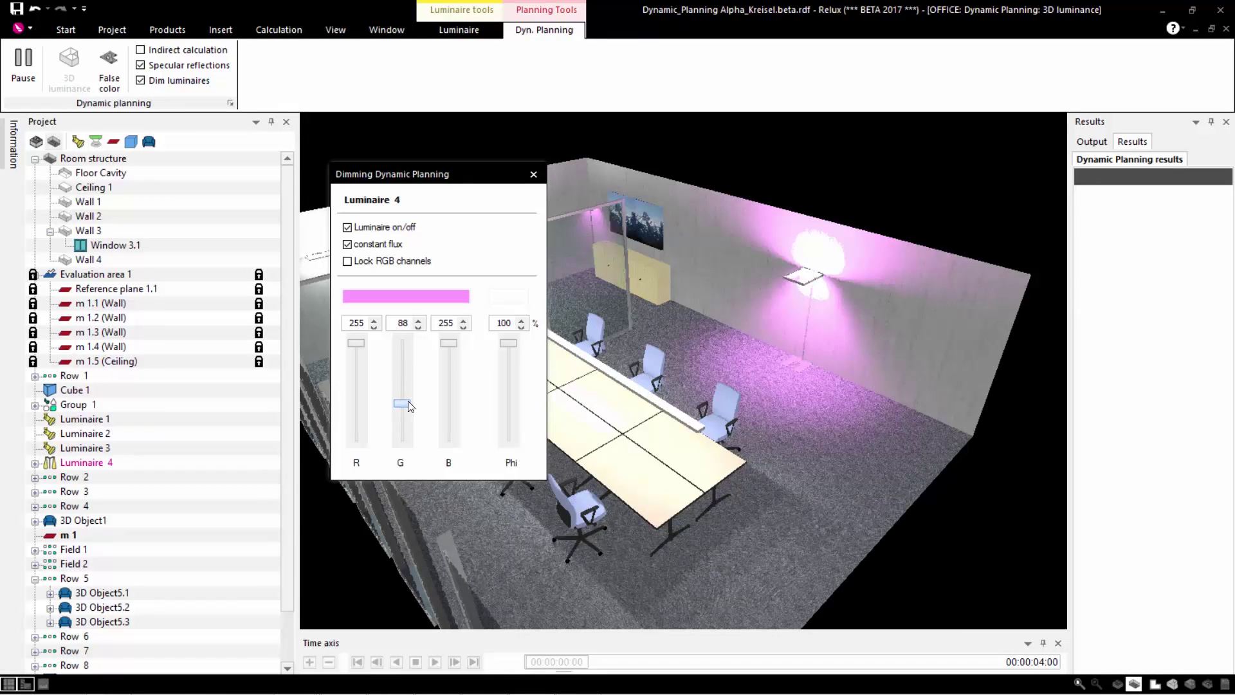
drag(402, 404, 408, 345)
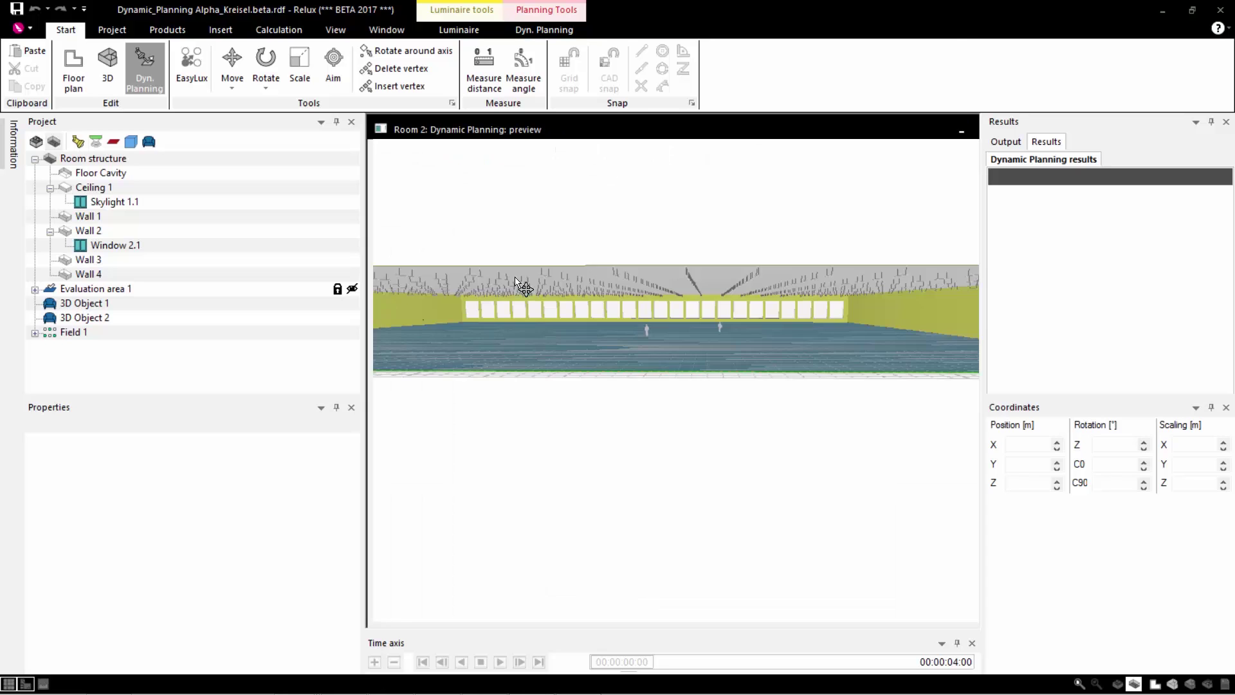
Move the camera forward through the hall toward the far wall of windows.
scroll(643, 347, up, 3)
scroll(647, 325, up, 3)
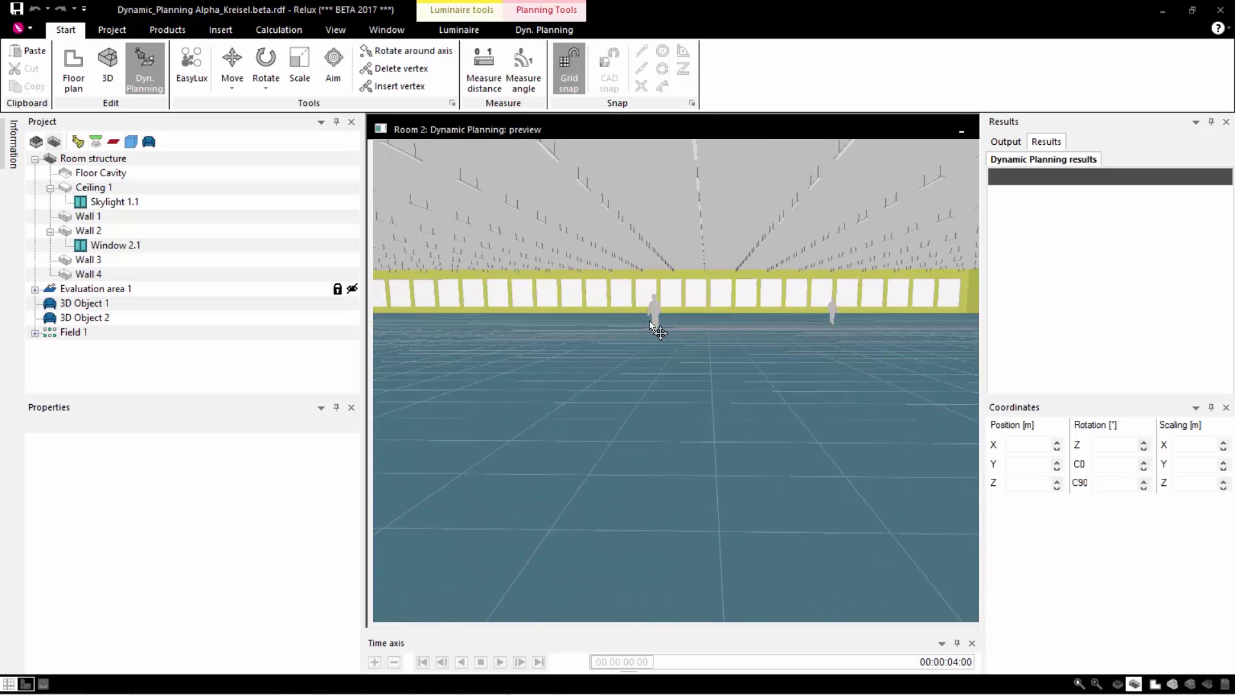